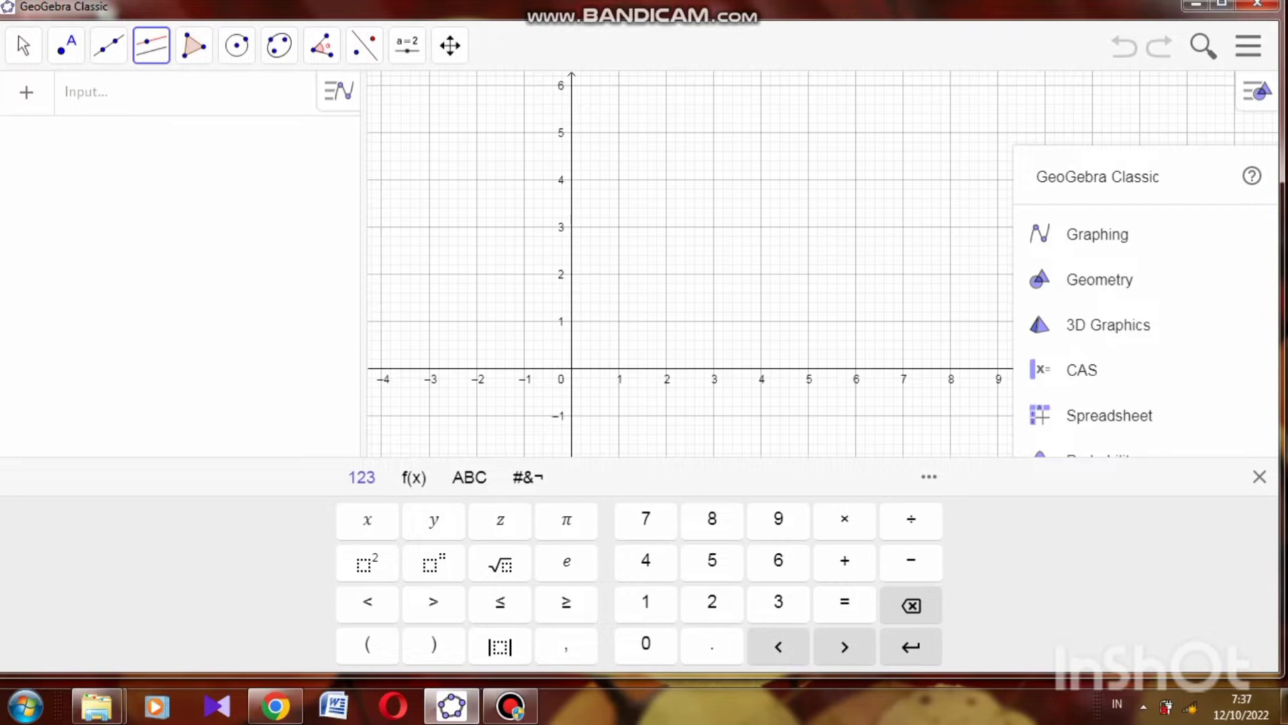
Plot the parabola y = x² - 6 and close the on-screen keyboard.
left_click(147, 93)
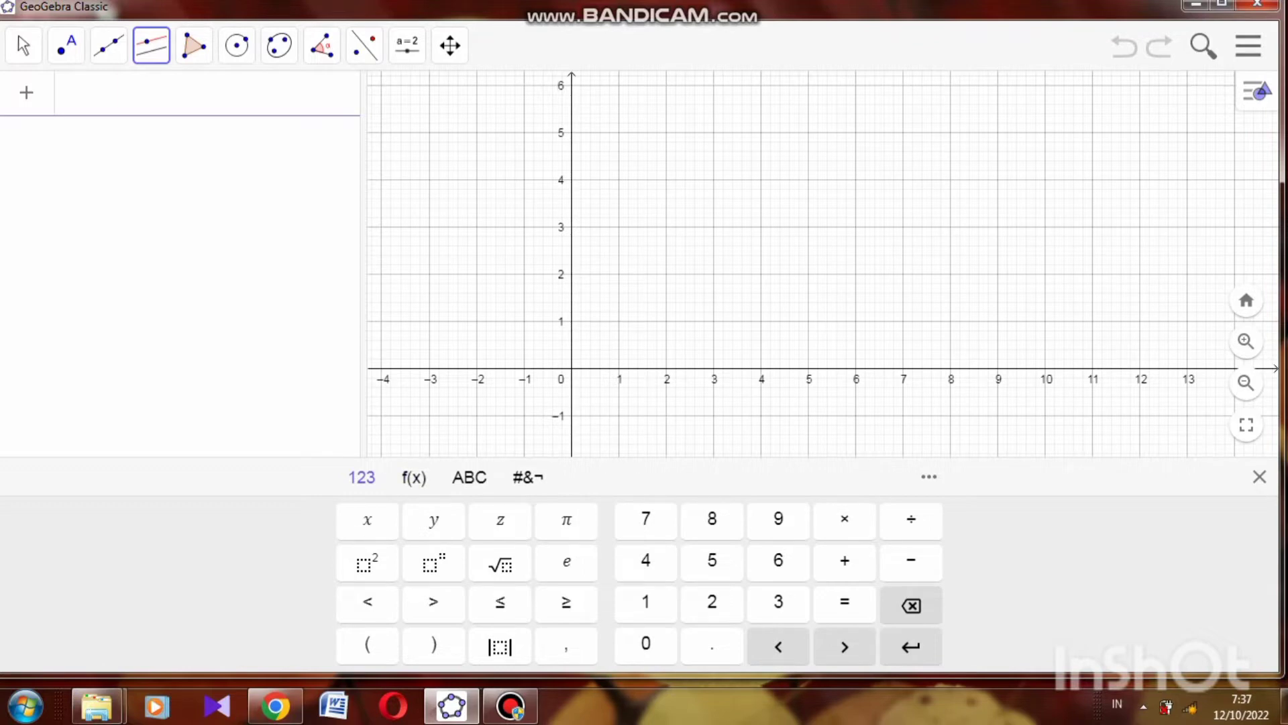
left_click(434, 520)
left_click(844, 601)
left_click(367, 520)
left_click(367, 563)
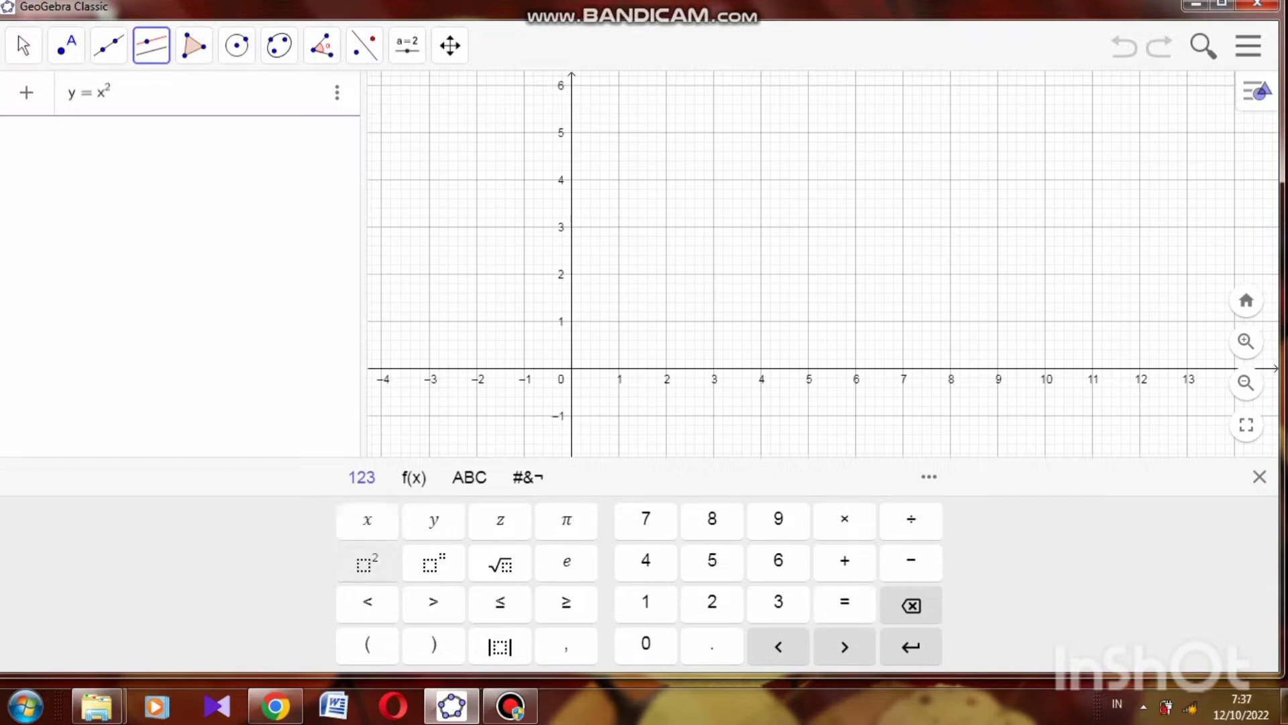
left_click(911, 560)
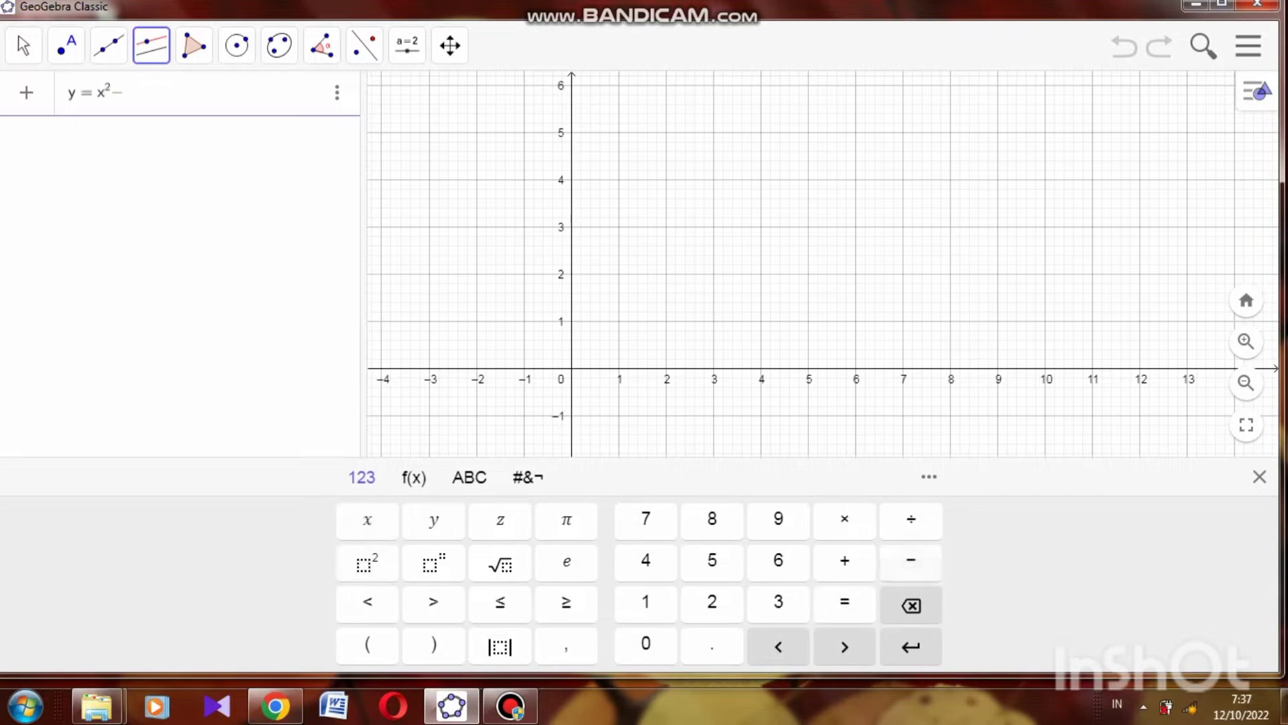
left_click(778, 560)
left_click(912, 646)
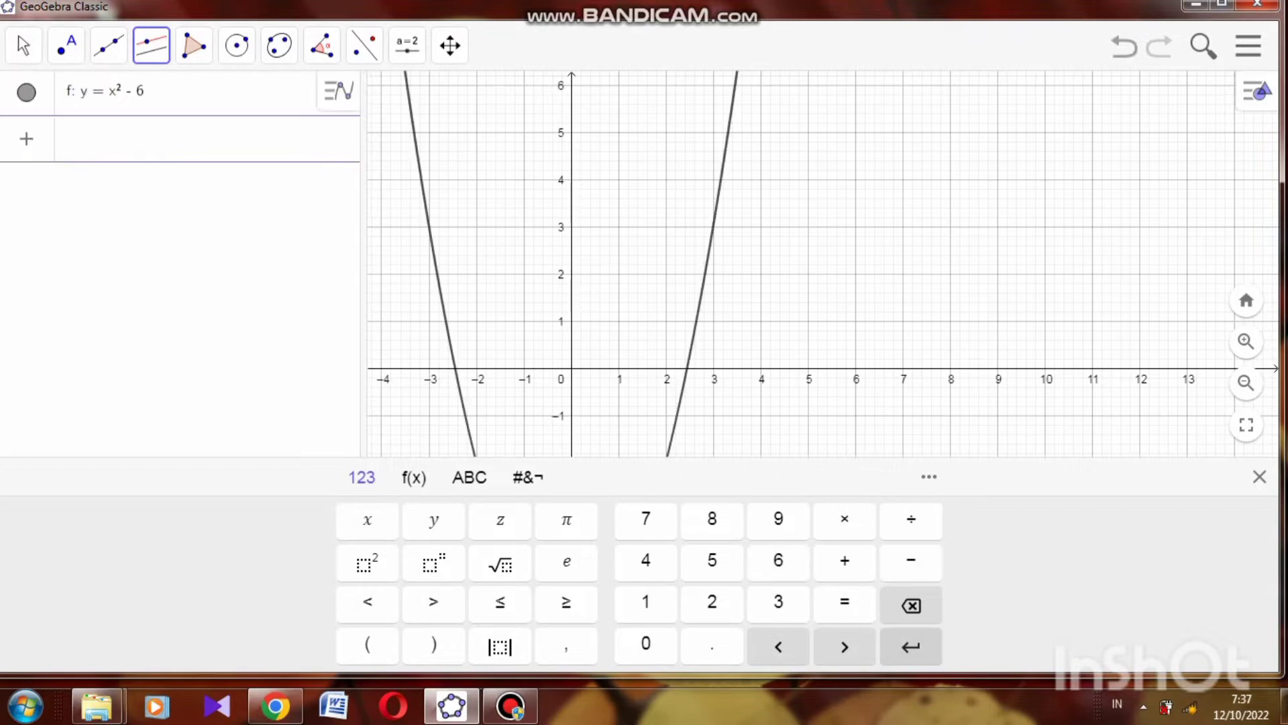
left_click(1259, 477)
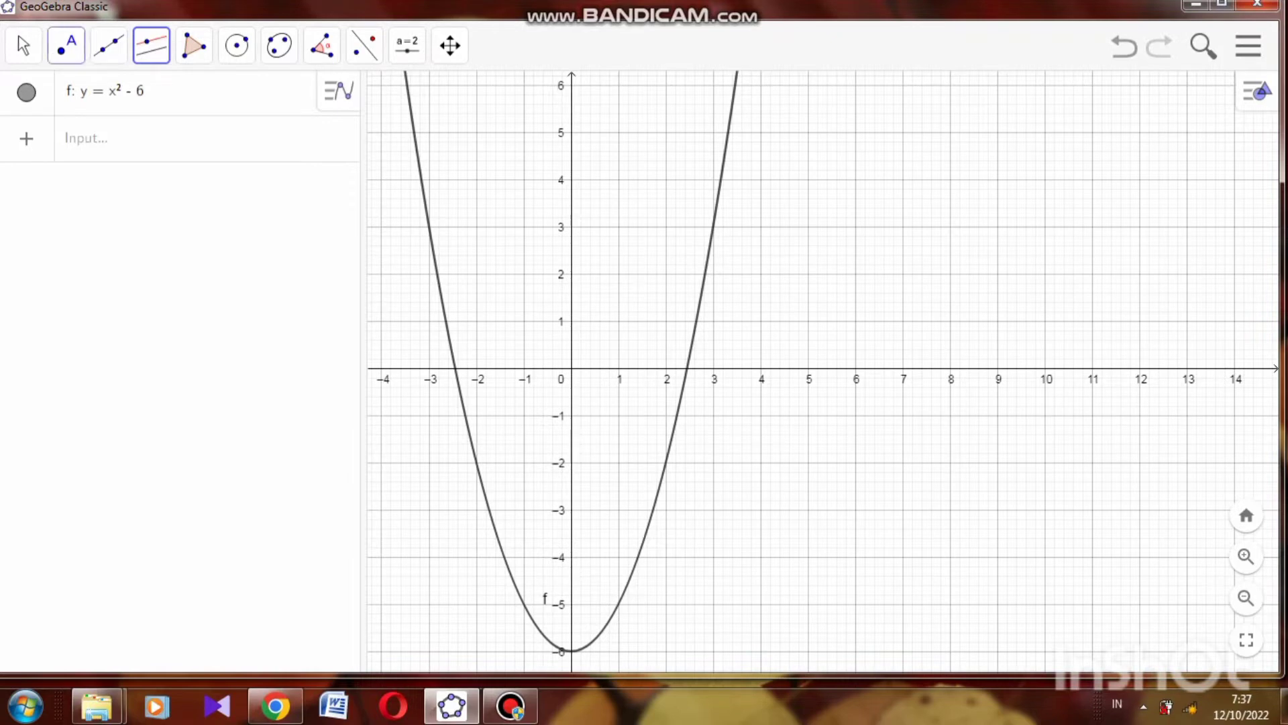
Place one point at the origin and another where the parabola crosses the positive x-axis.
left_click(66, 45)
left_click(105, 101)
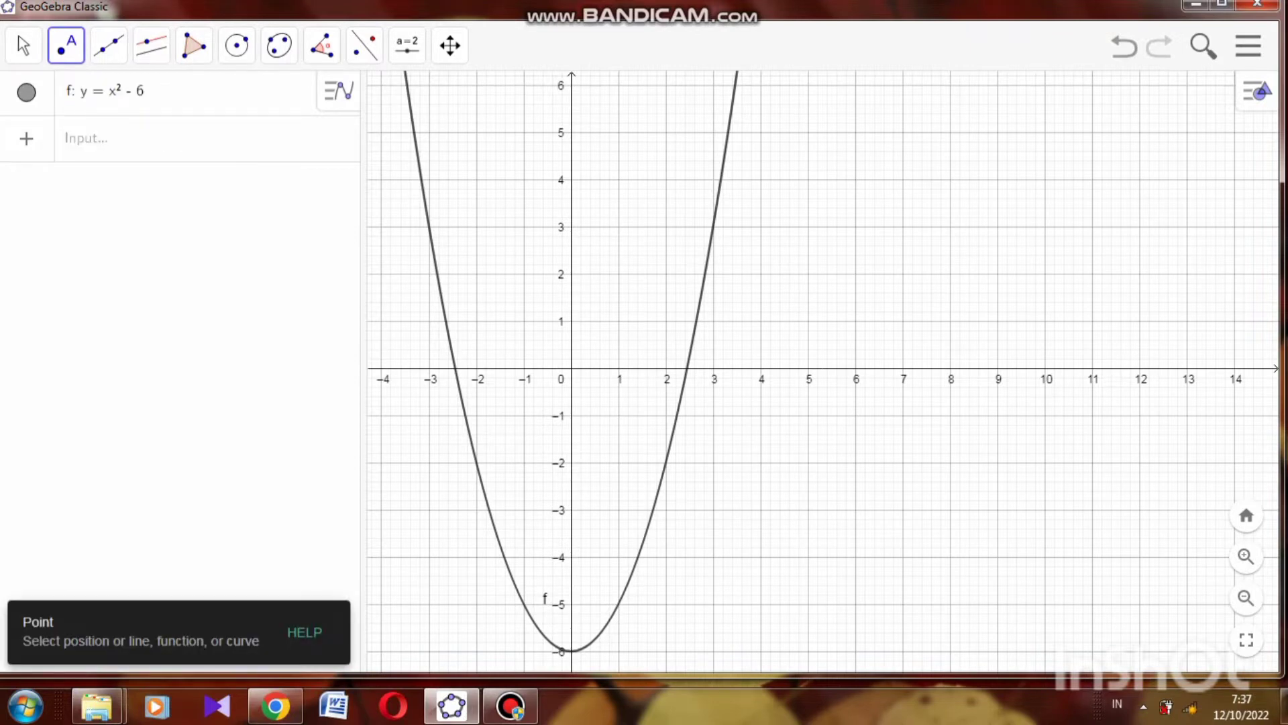
left_click(571, 367)
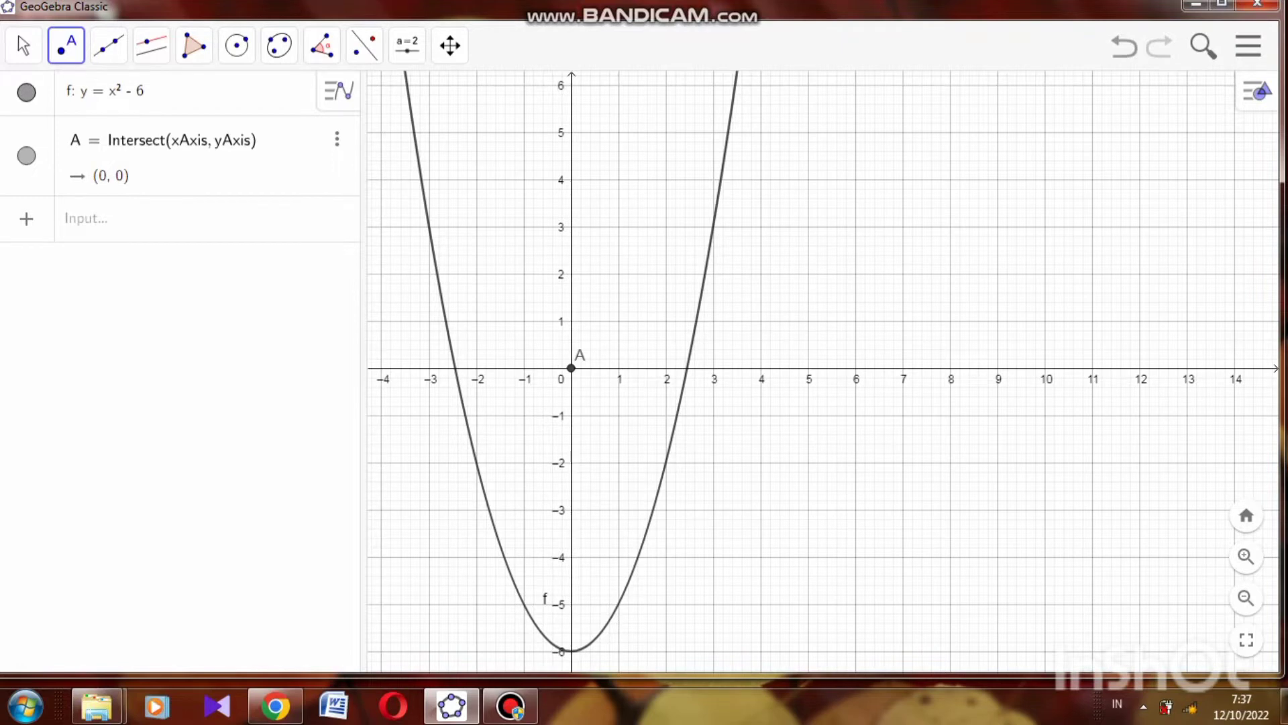
left_click(687, 368)
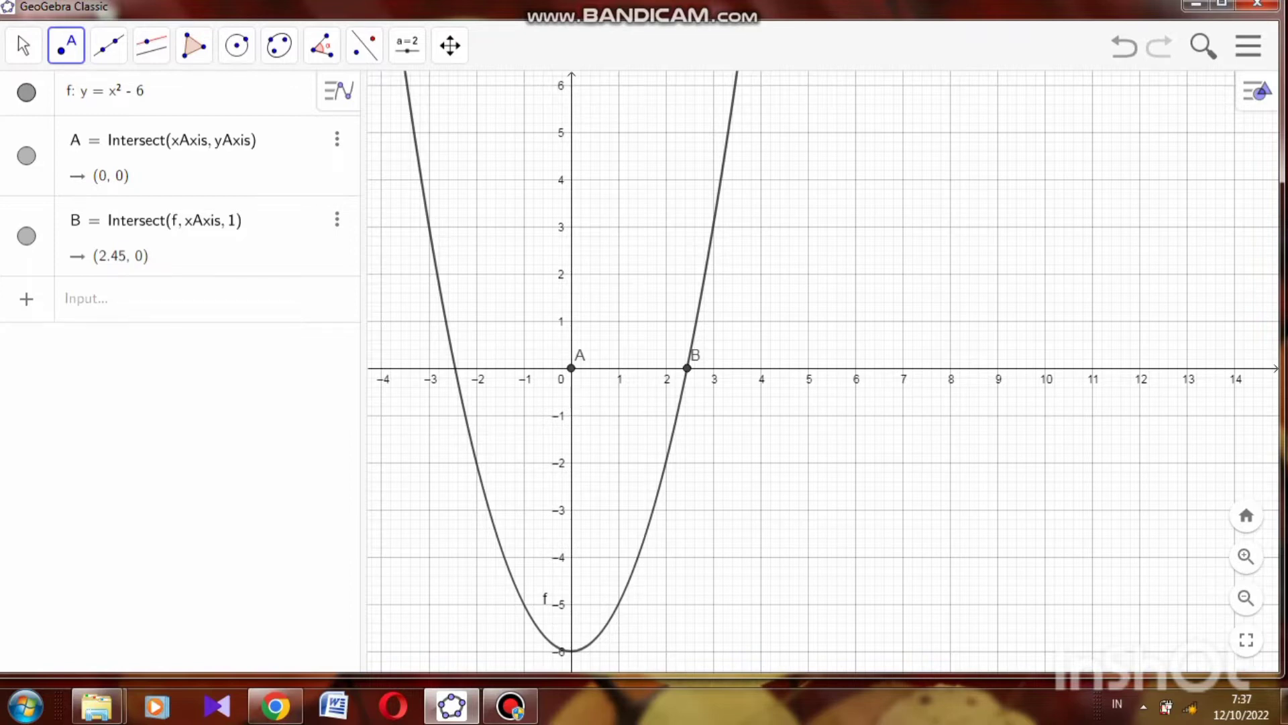
Draw a segment from point A at the origin to point B on the parabola's positive x-intercept.
left_click(108, 45)
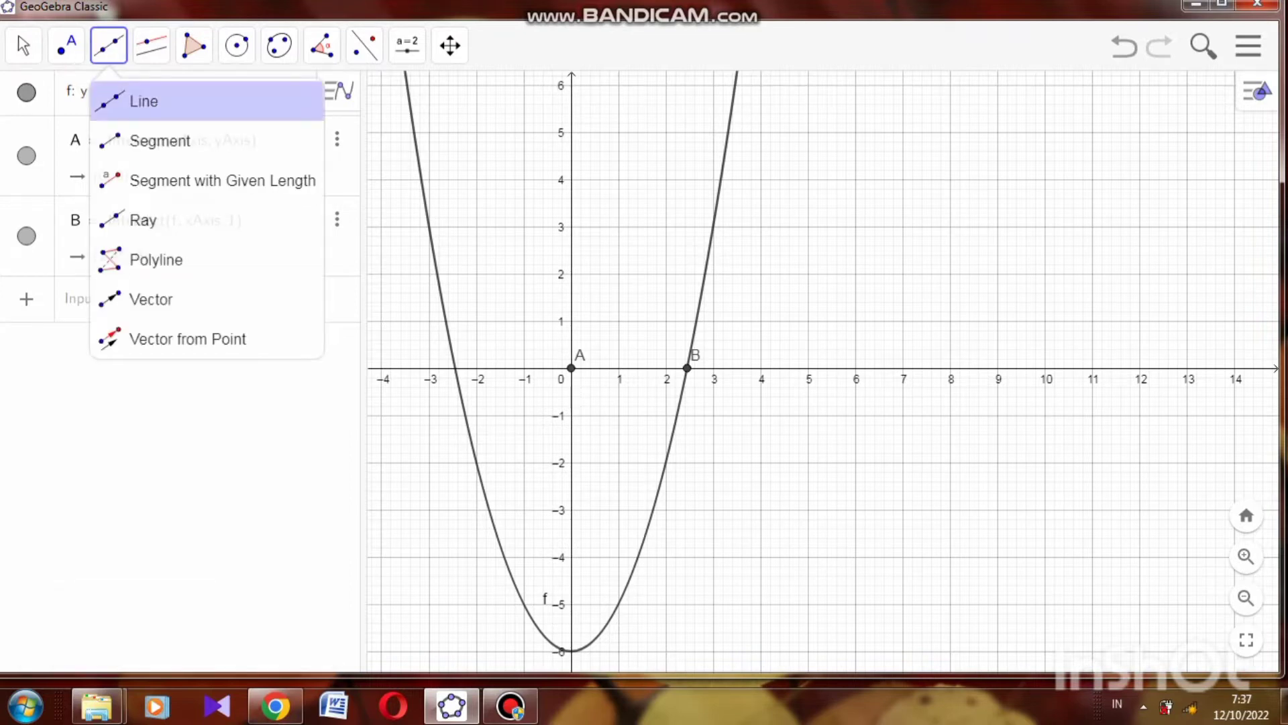
left_click(148, 139)
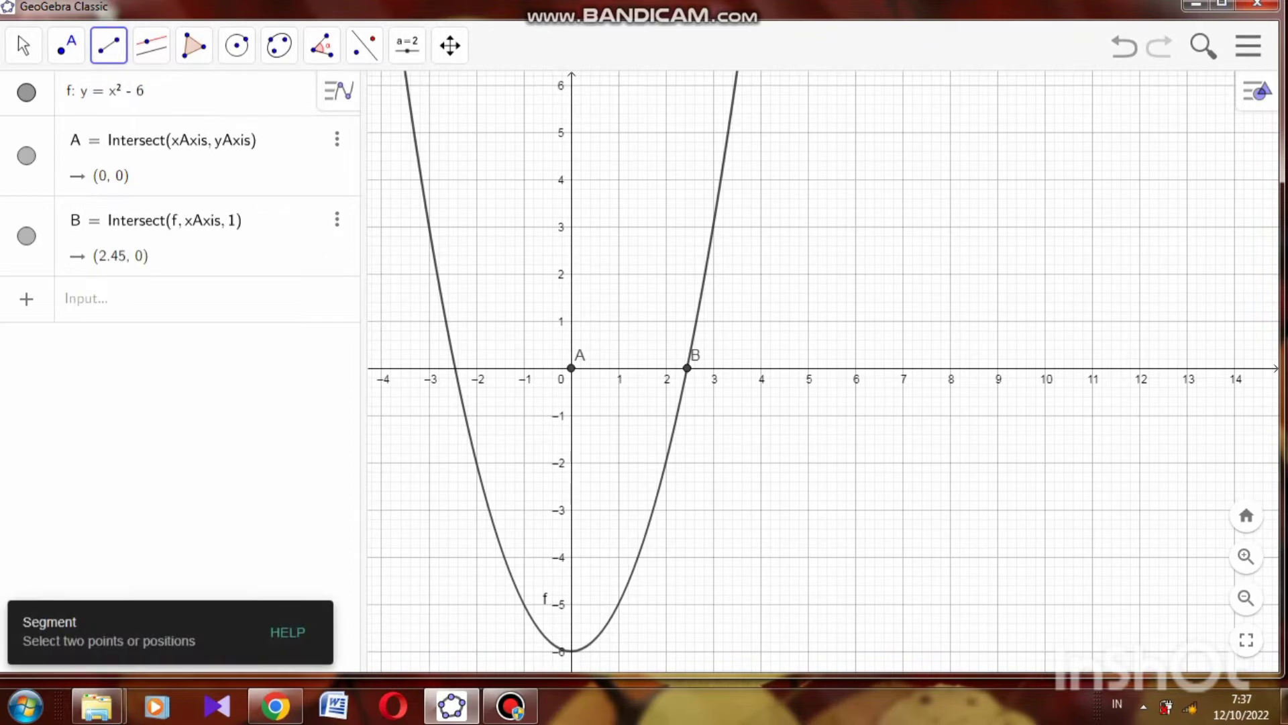
left_click(571, 368)
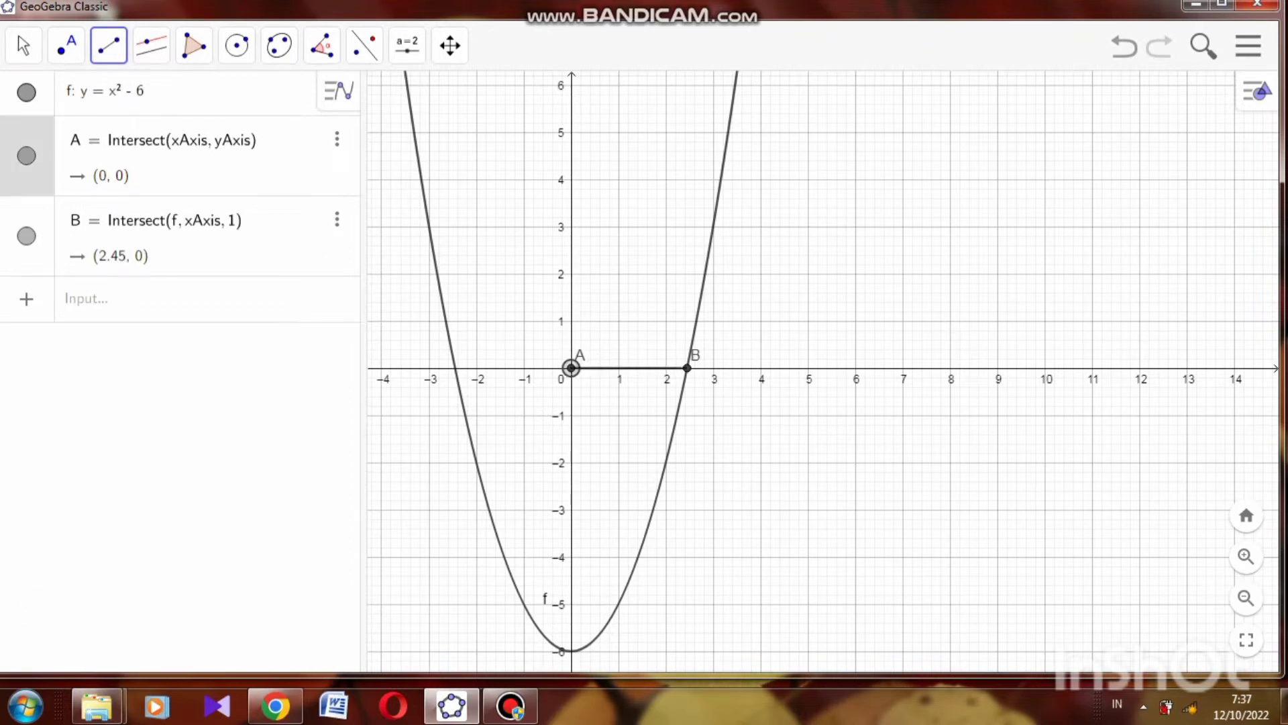
left_click(687, 368)
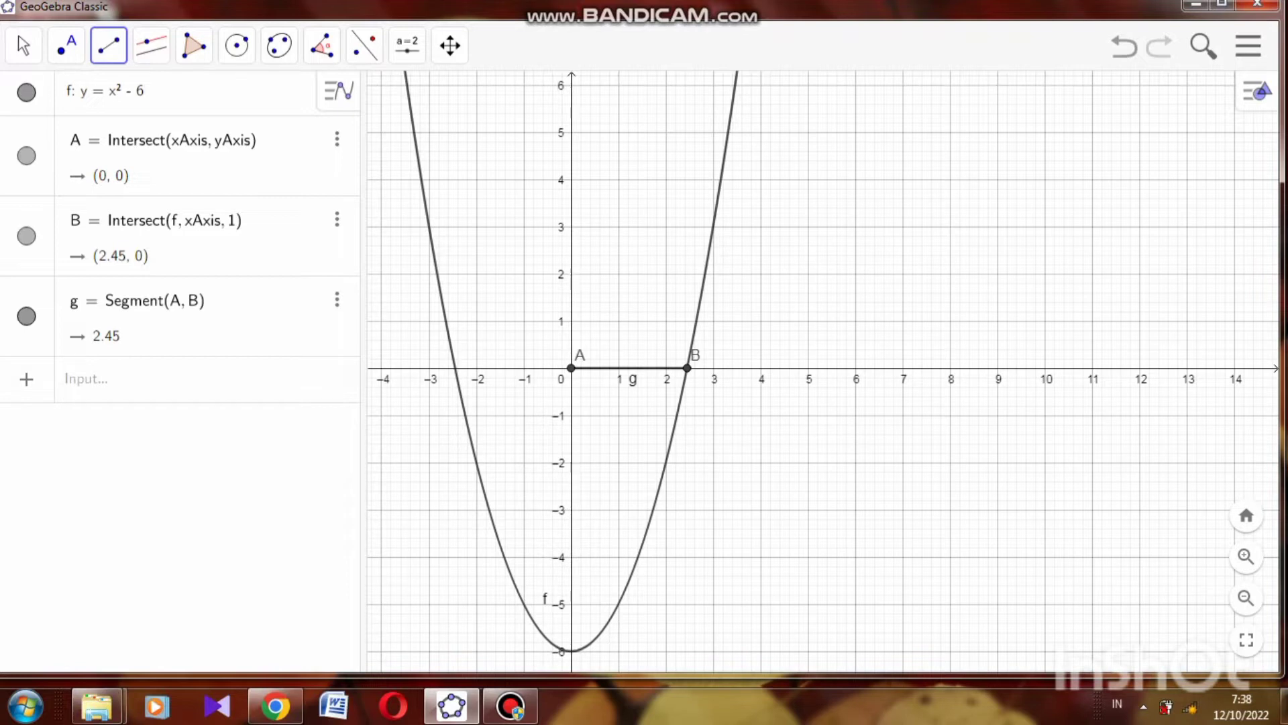
Place a movable point on segment AB and shift it along the segment to about (1.32, 0).
left_click(65, 45)
left_click(101, 98)
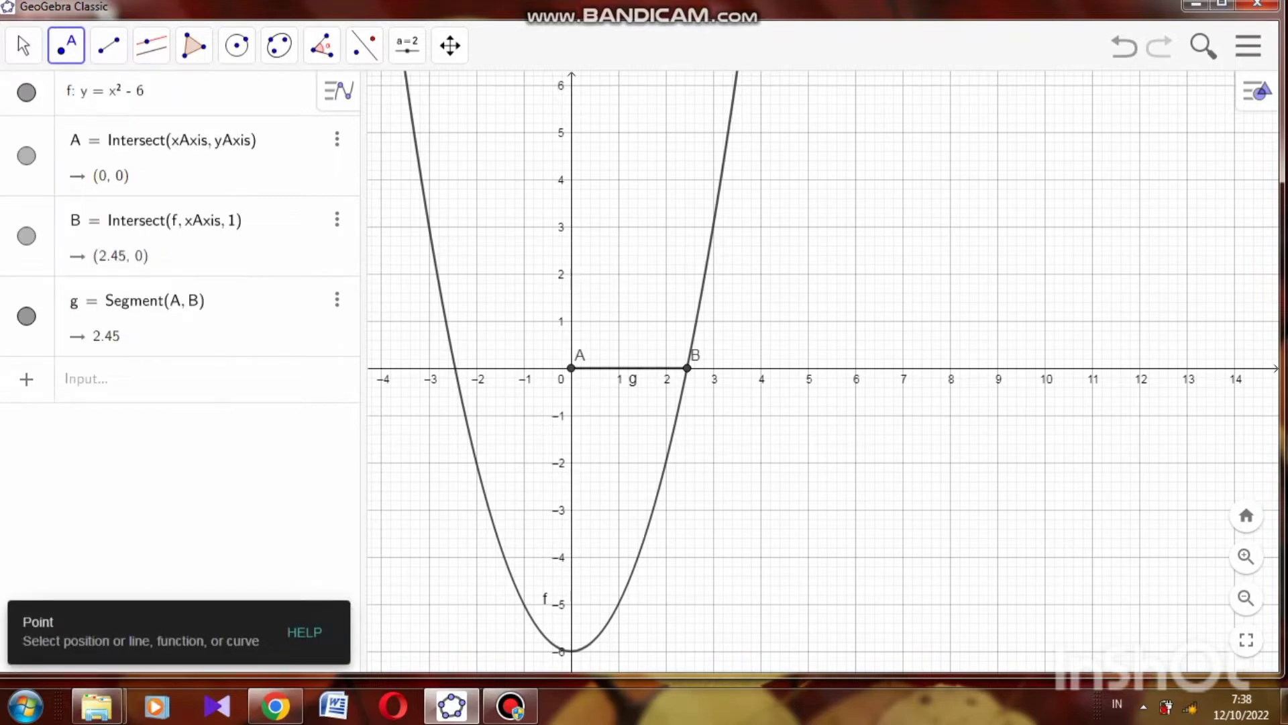
left_click(625, 367)
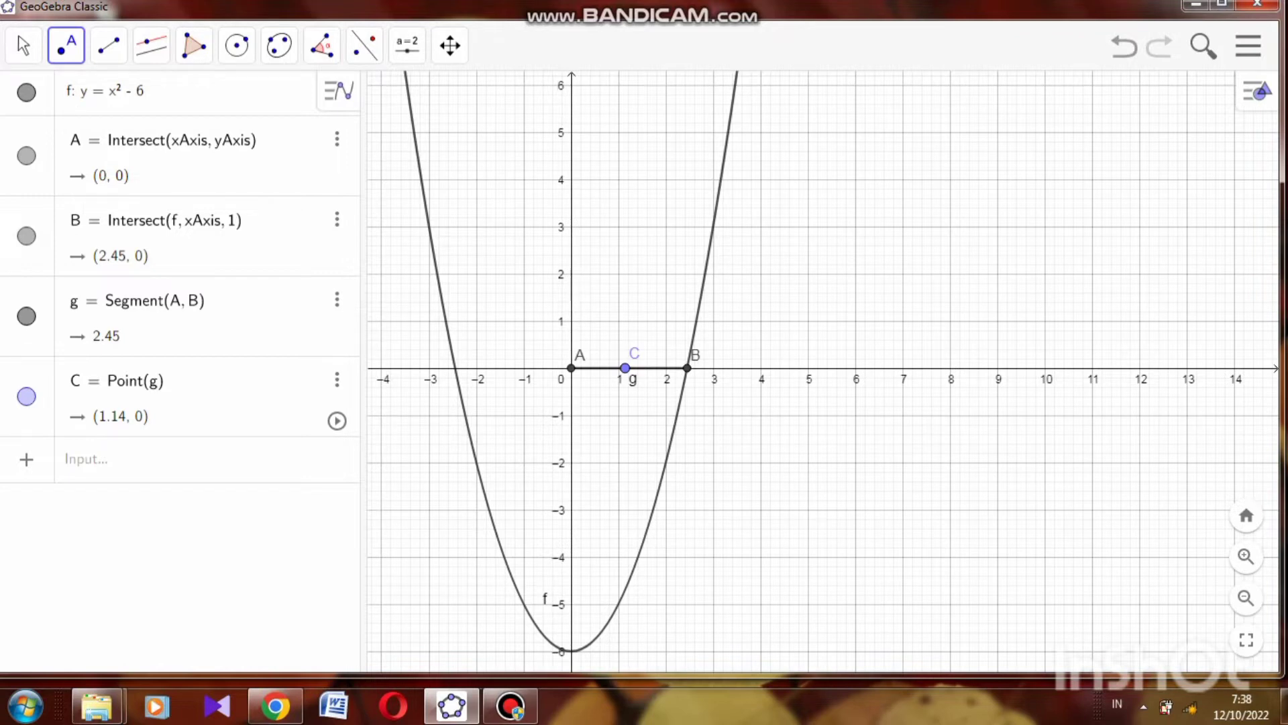
mouse_move(625, 367)
left_mouse_down()
mouse_move(590, 368)
mouse_move(687, 367)
mouse_move(634, 368)
left_mouse_up()
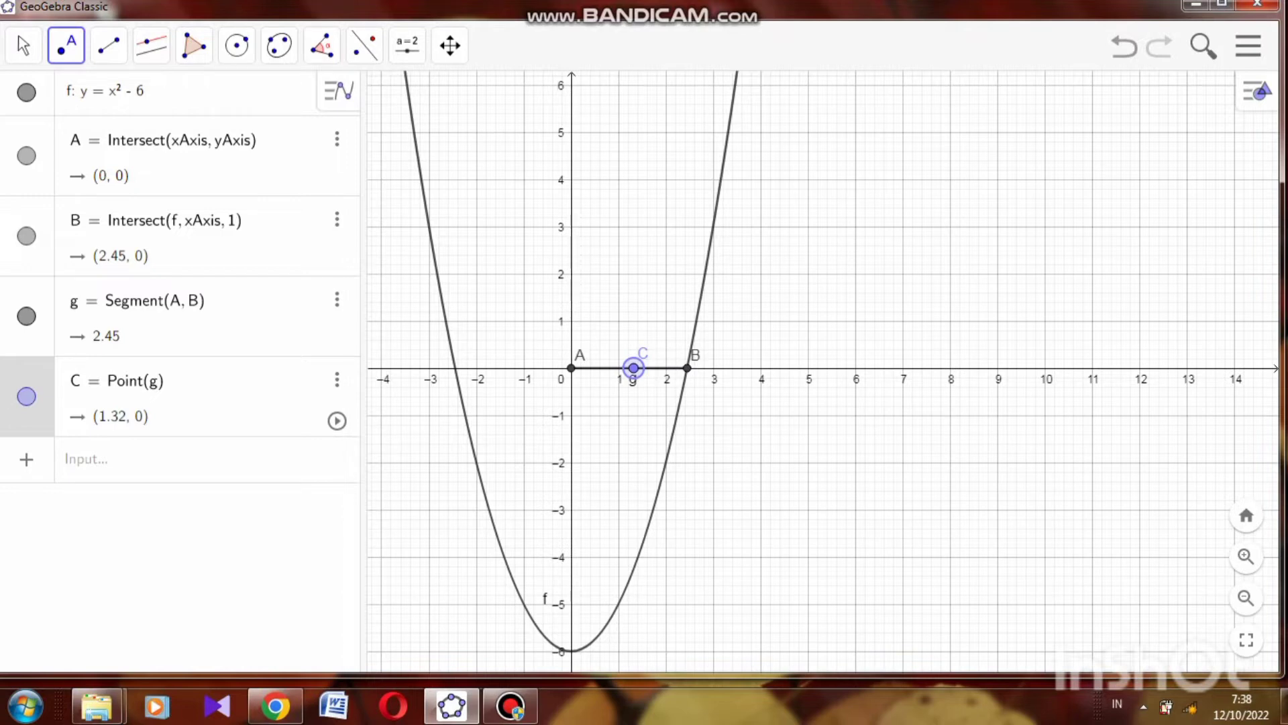
Draw a line through point C parallel to the y-axis and mark its intersection with the parabola.
left_click(151, 45)
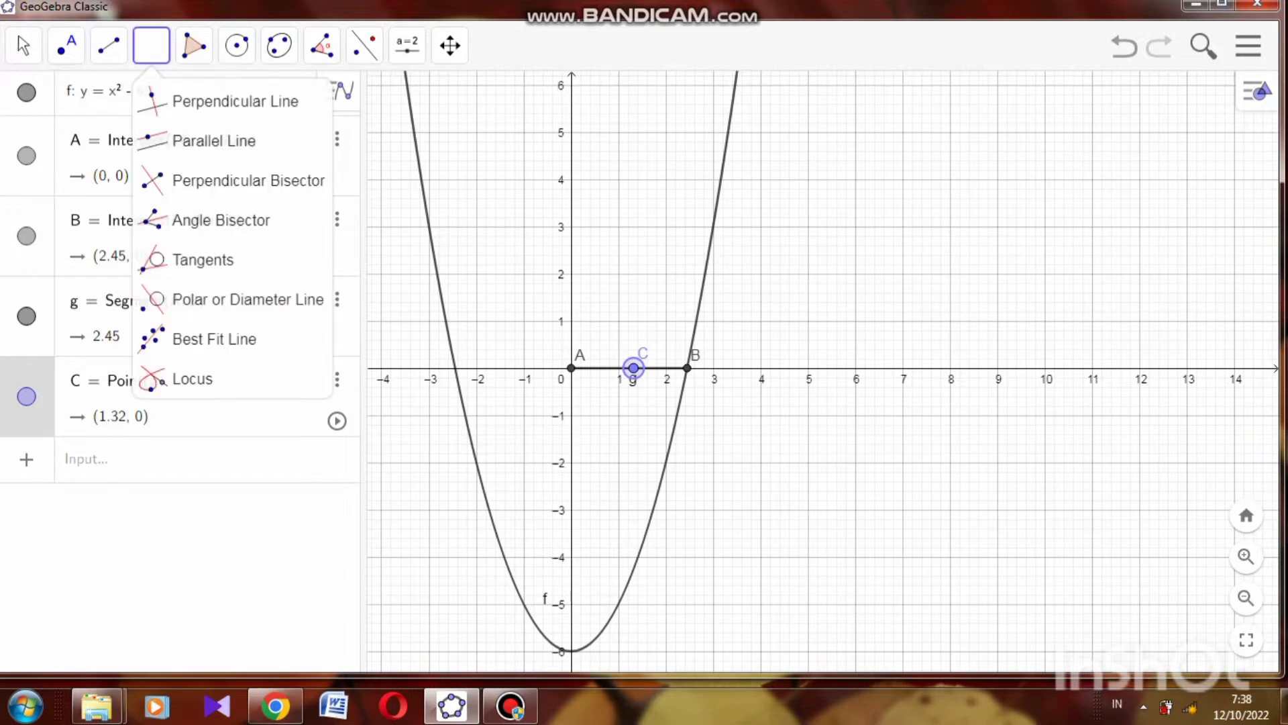
left_click(214, 141)
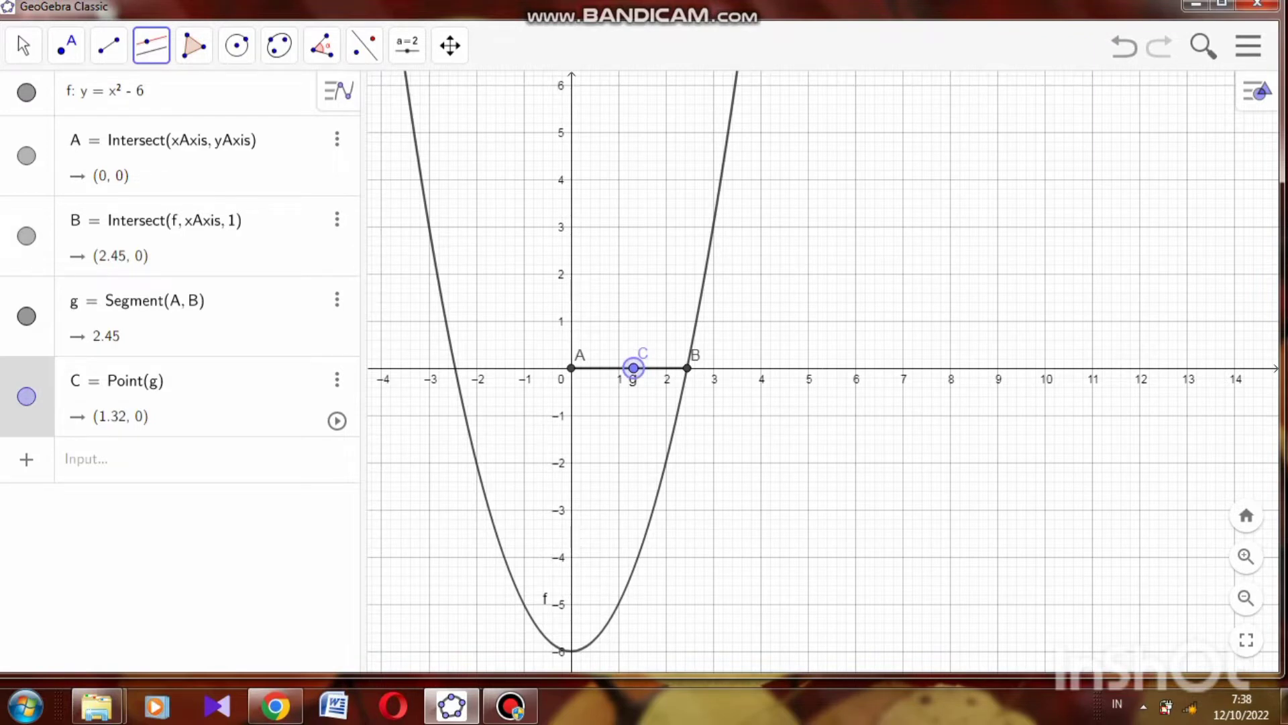
left_click(634, 367)
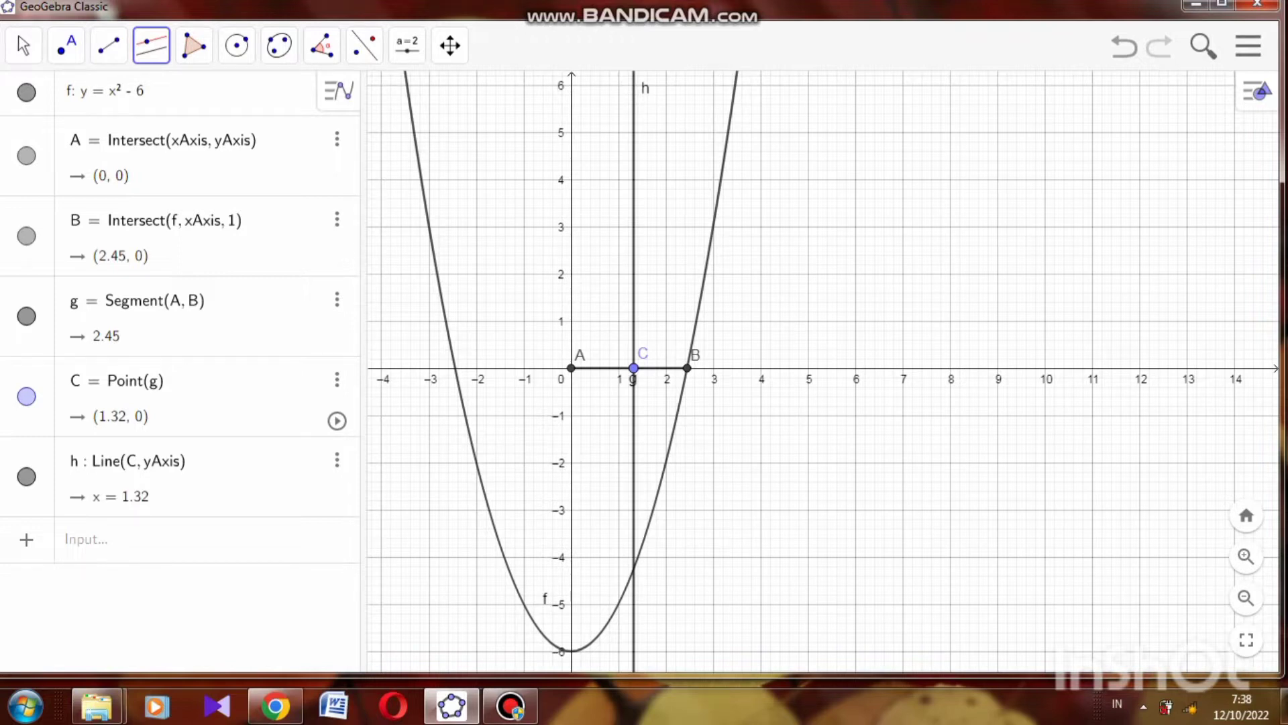
left_click(66, 46)
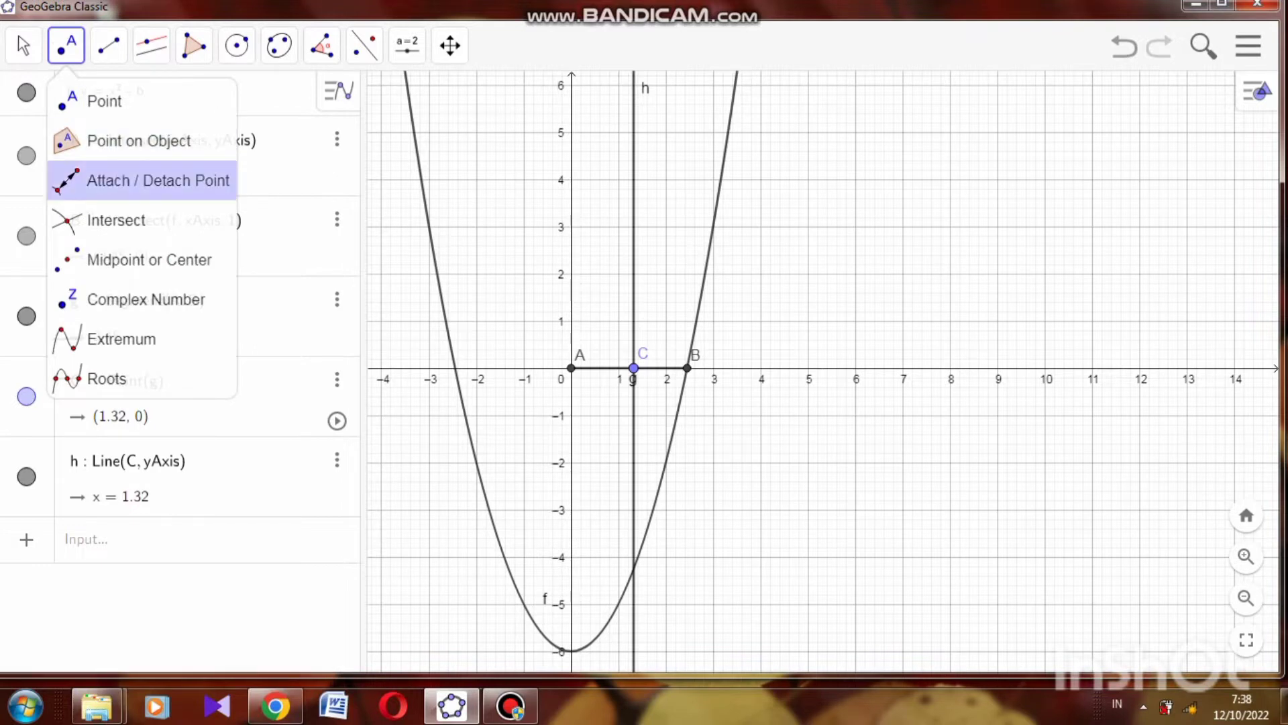
left_click(115, 220)
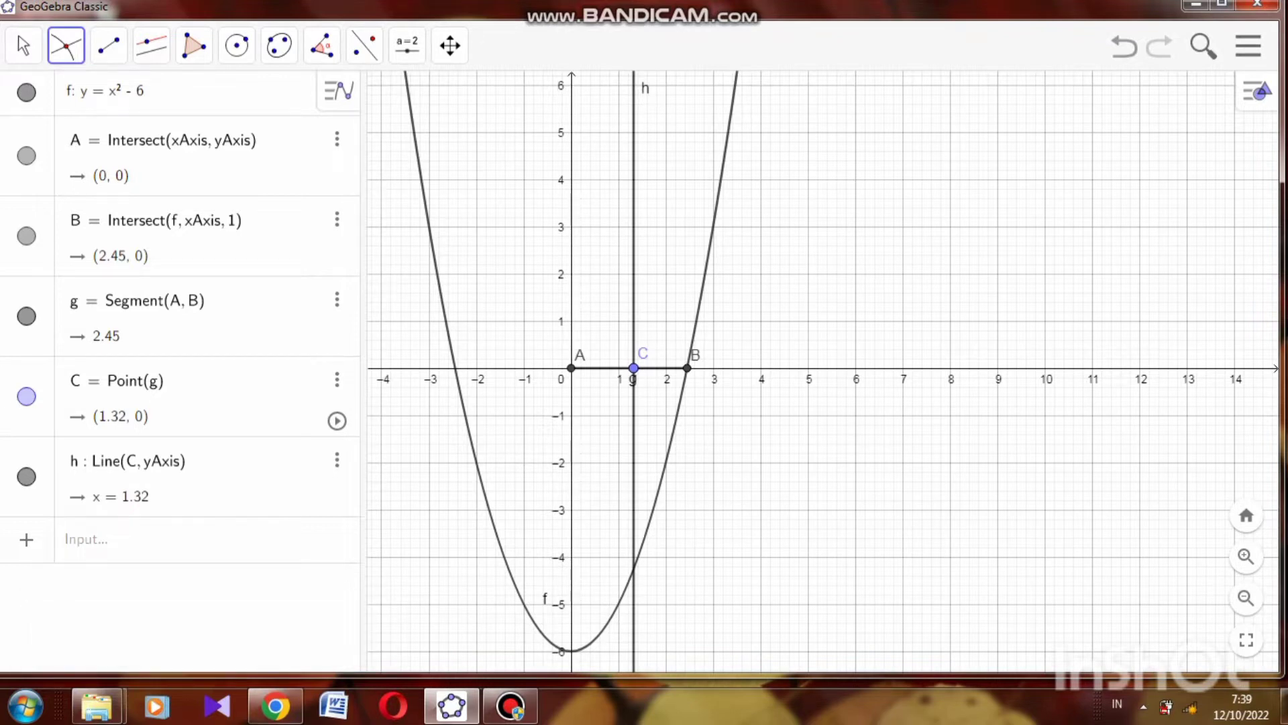
left_click(633, 569)
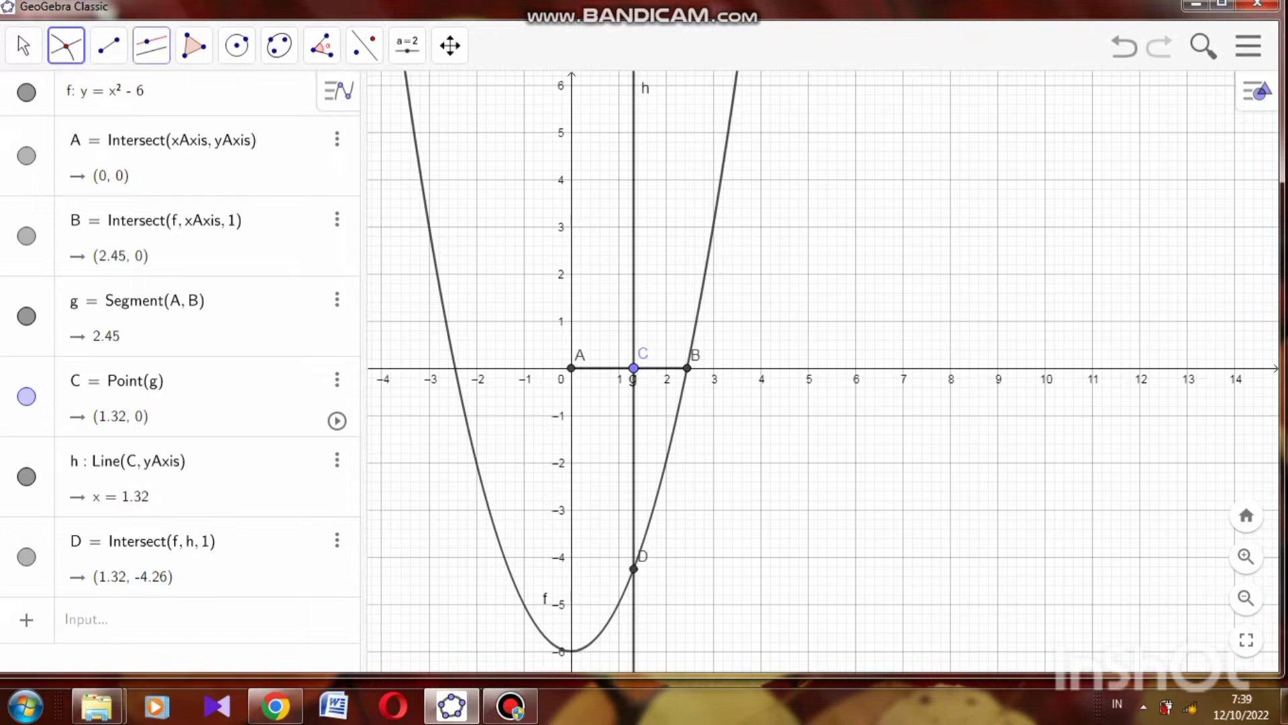
Draw a line through point D parallel to the x-axis and mark its other intersection with the parabola.
left_click(151, 45)
left_click(214, 141)
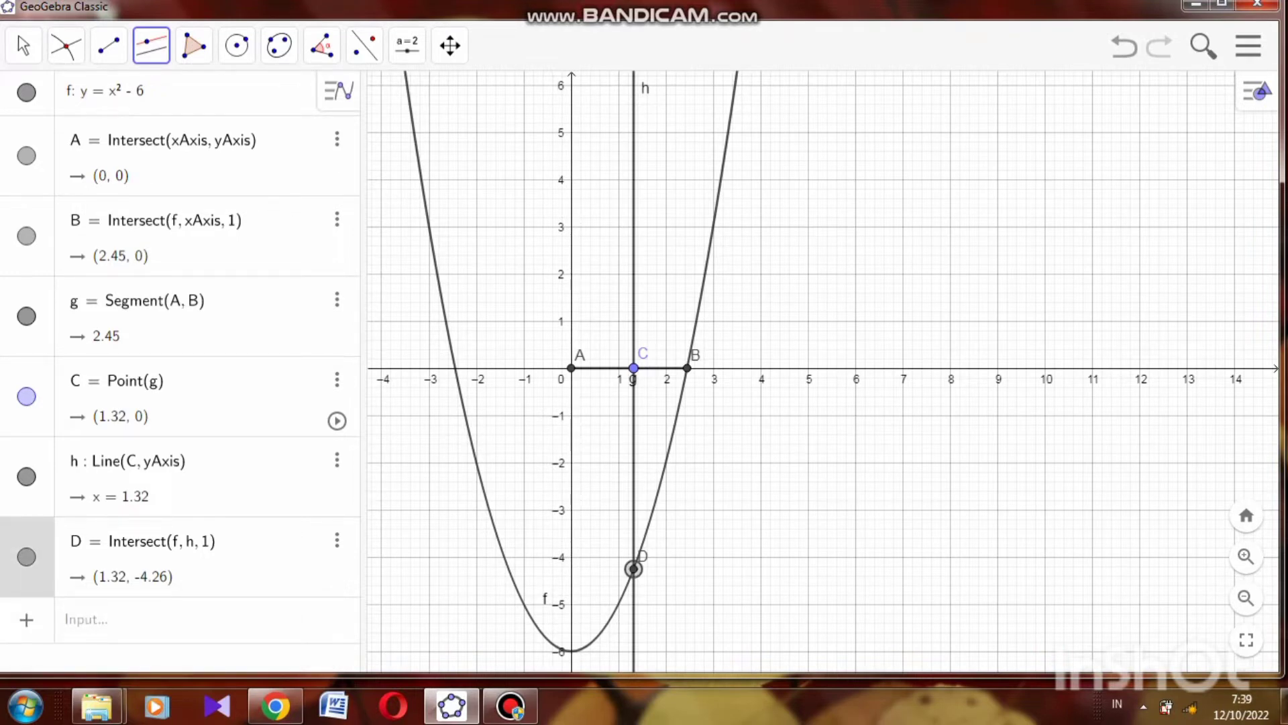
mouse_move(510, 705)
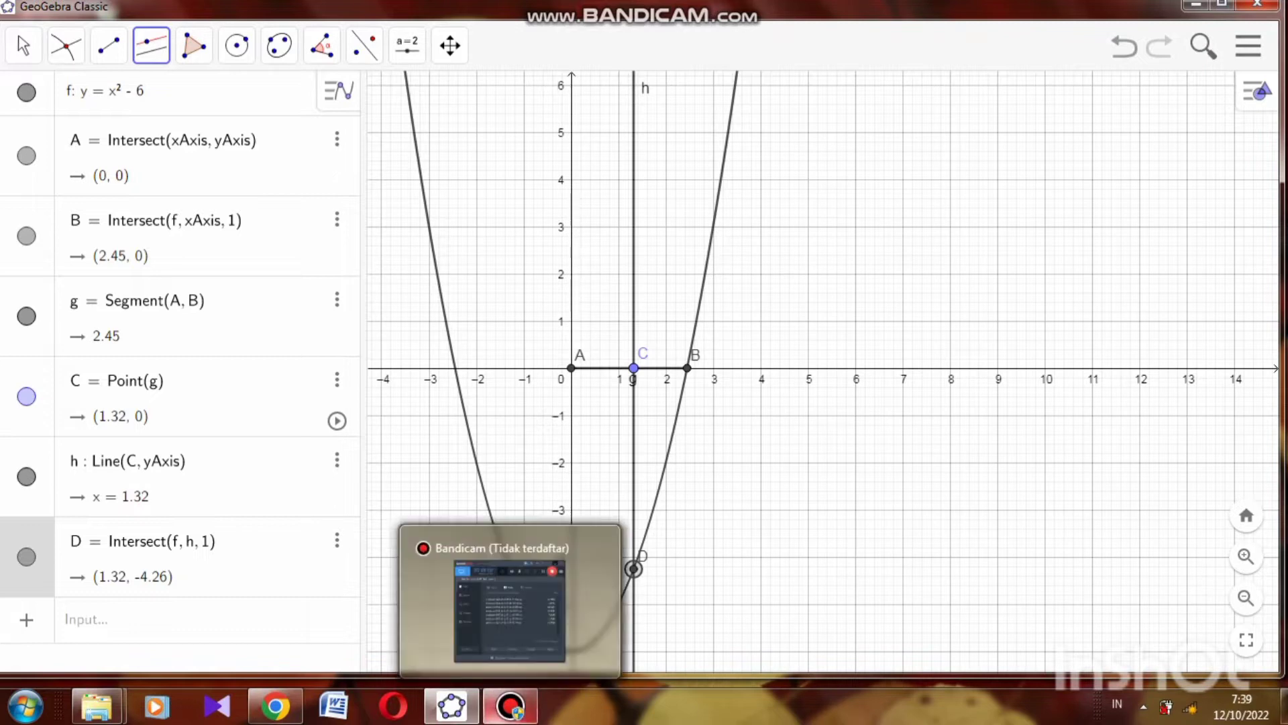
left_click(634, 568)
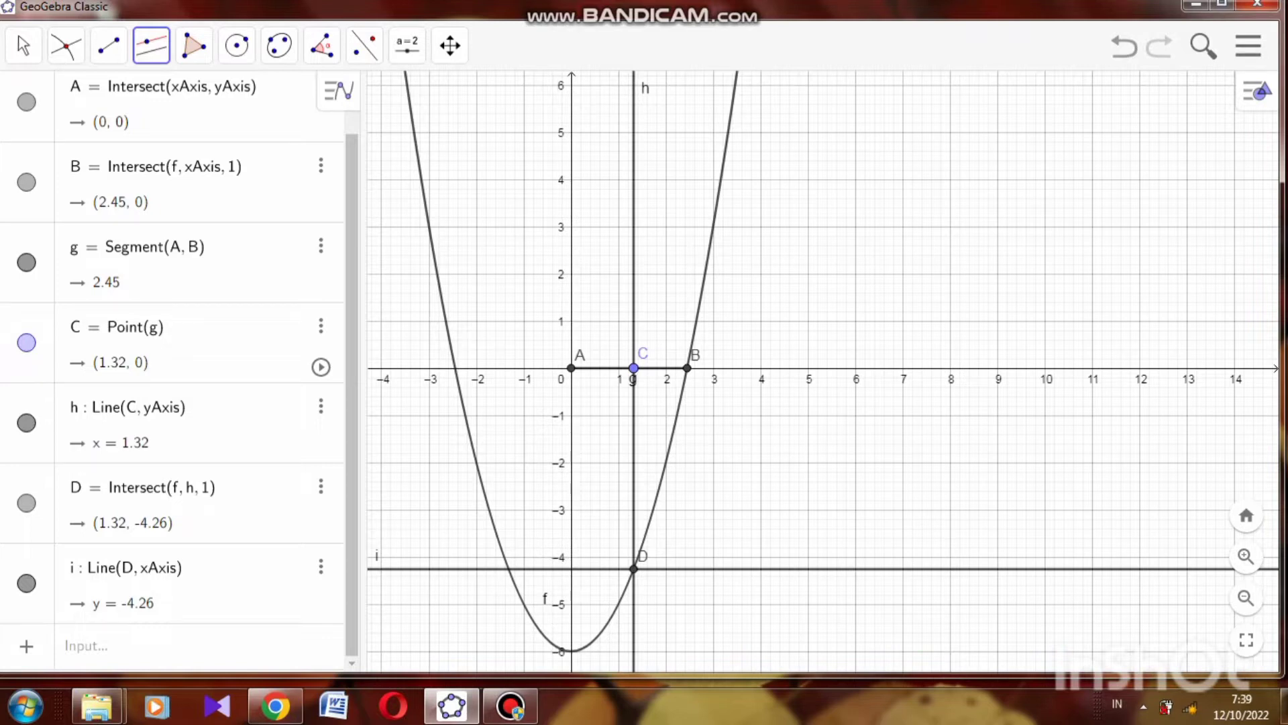
left_click(66, 45)
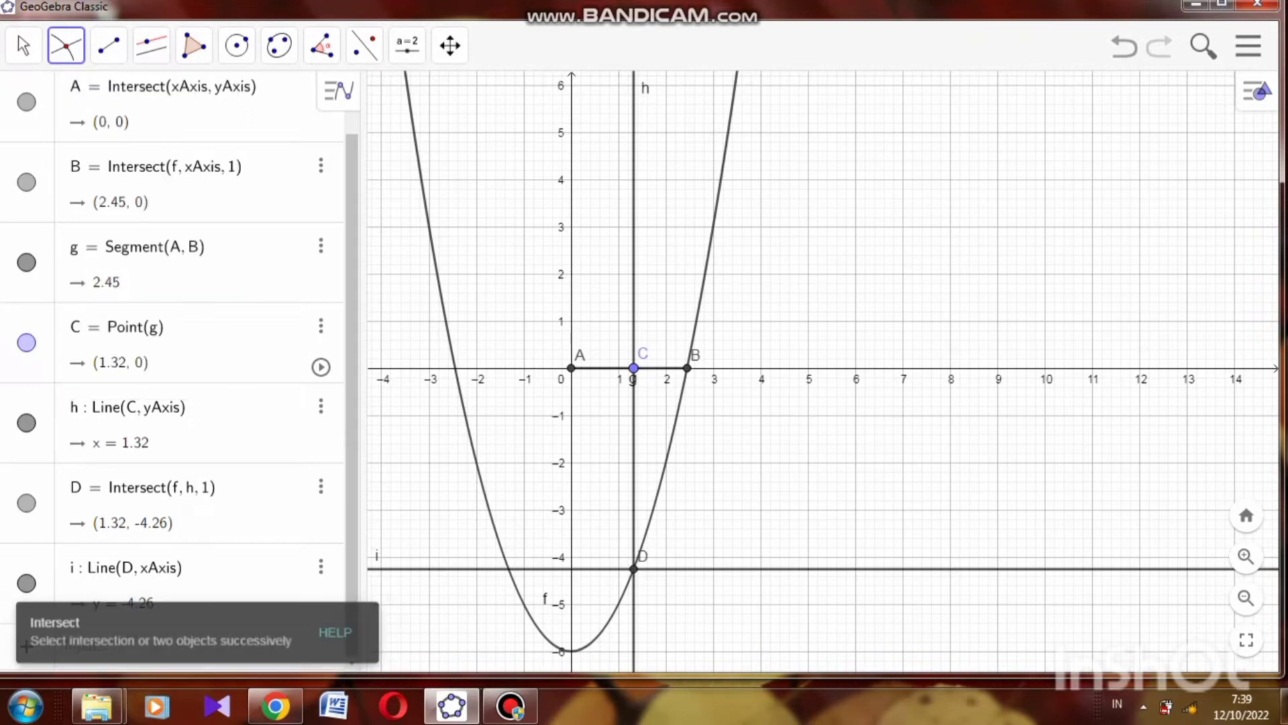
left_click(508, 569)
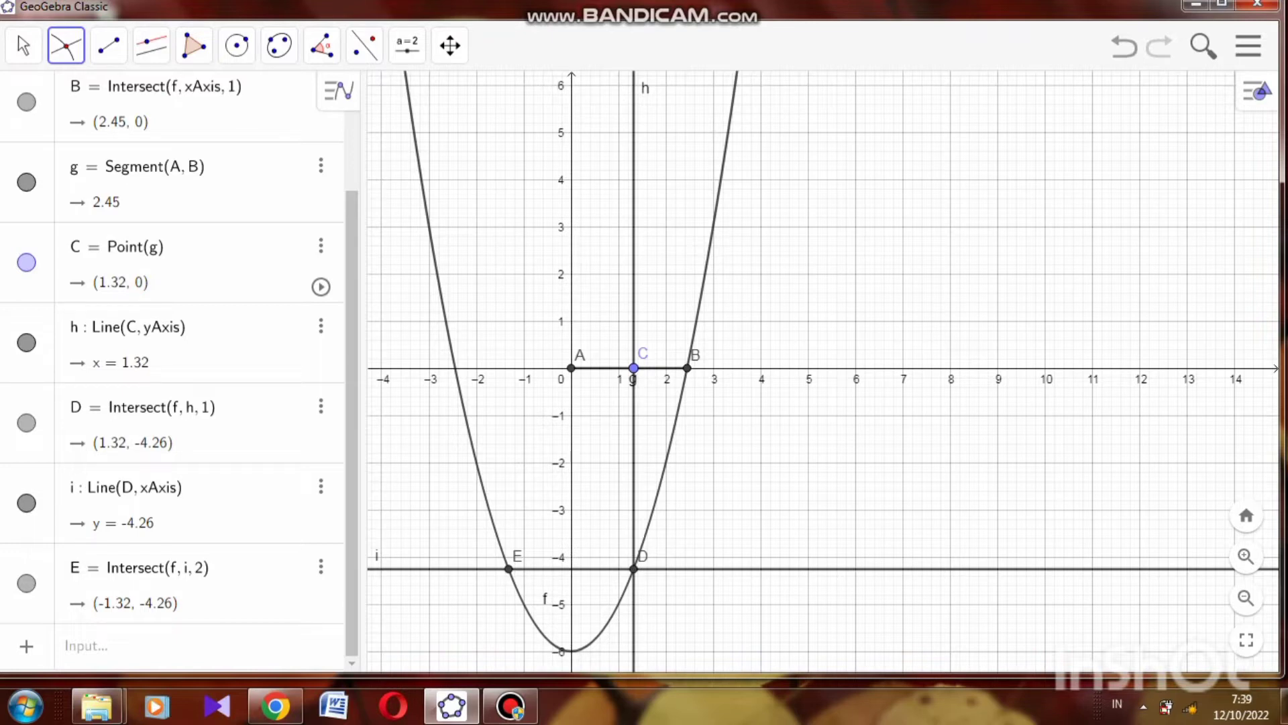
Draw a line through point E parallel to the y-axis.
left_click(151, 45)
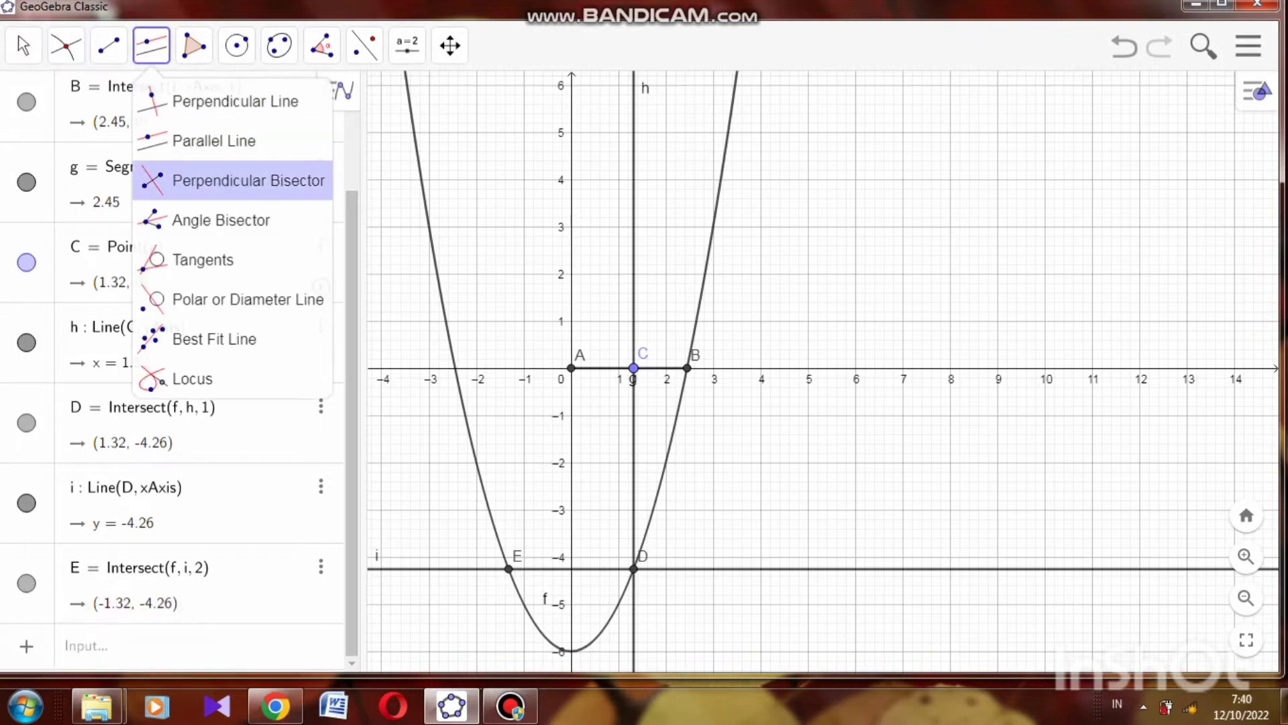
left_click(214, 140)
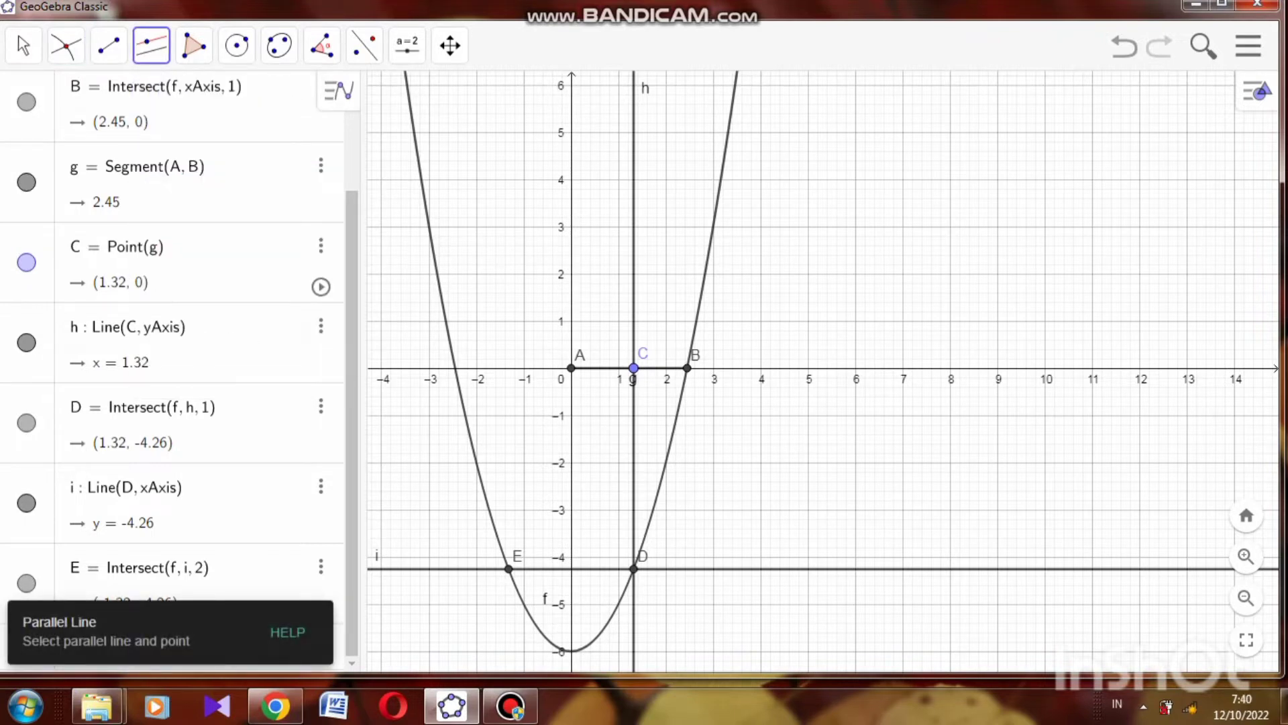
left_click(509, 568)
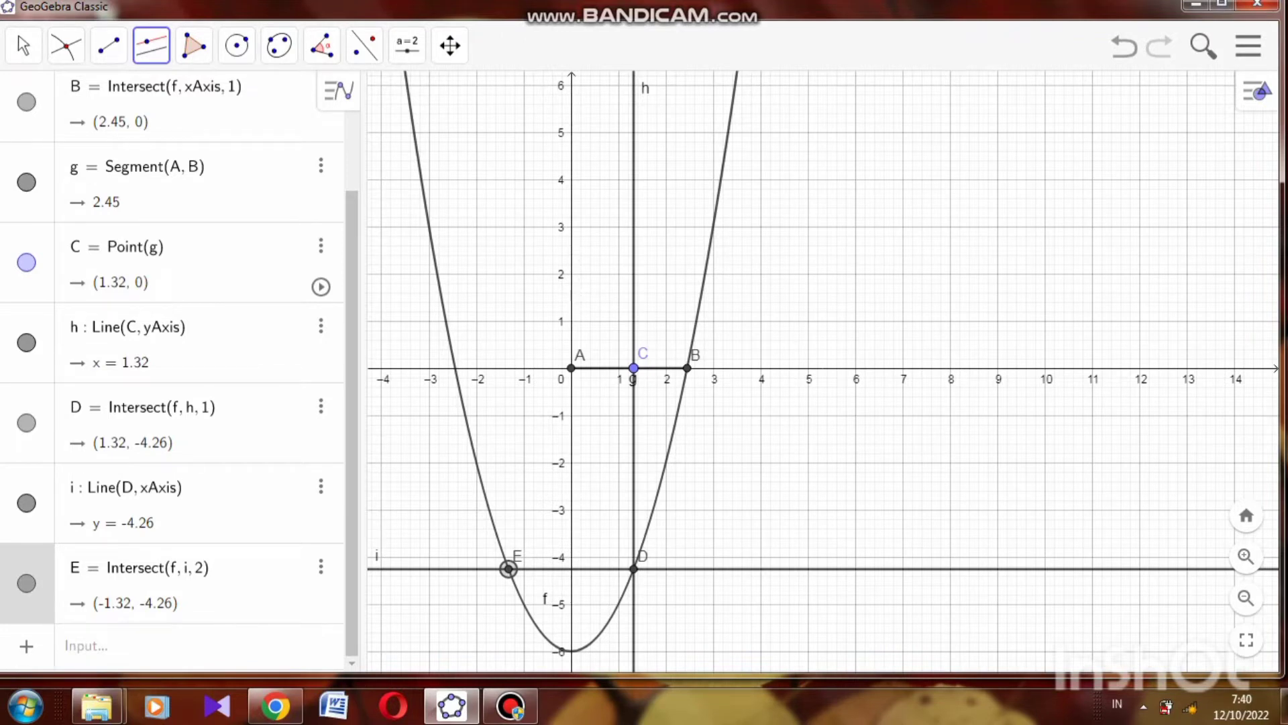
left_click(571, 483)
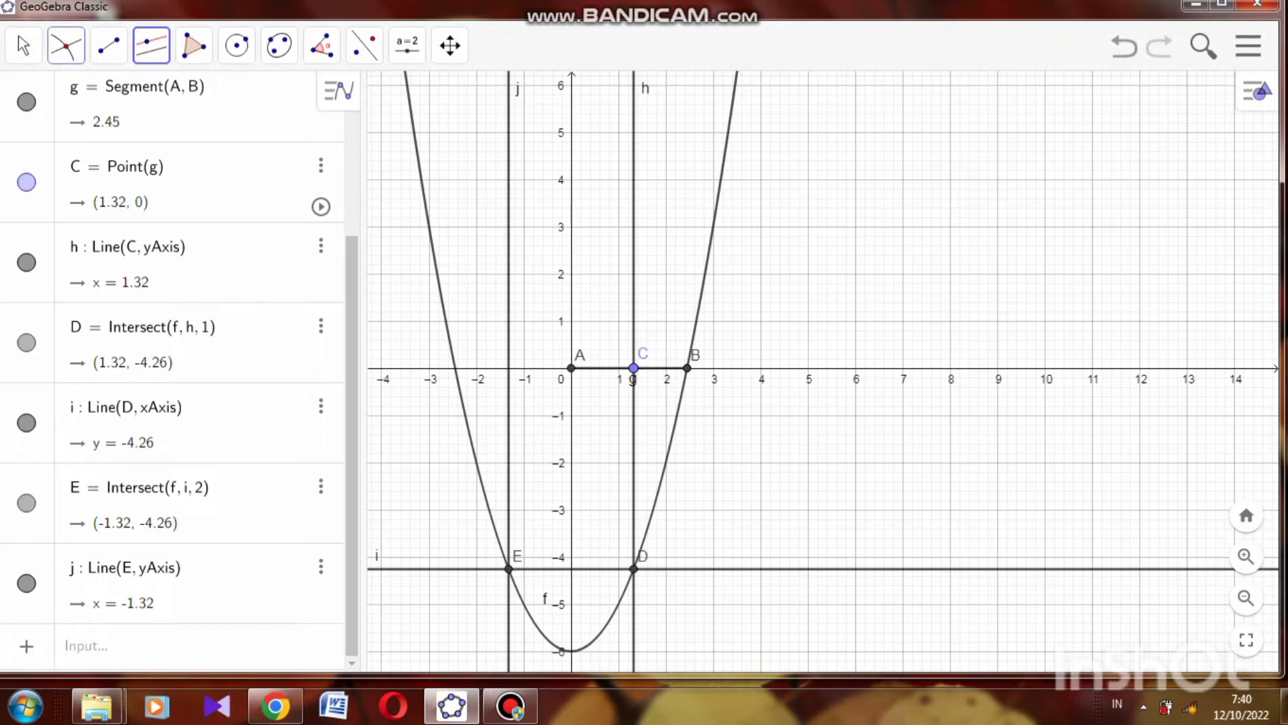
Mark the intersection of the vertical line through point E with the x-axis.
left_click(66, 45)
left_click(90, 215)
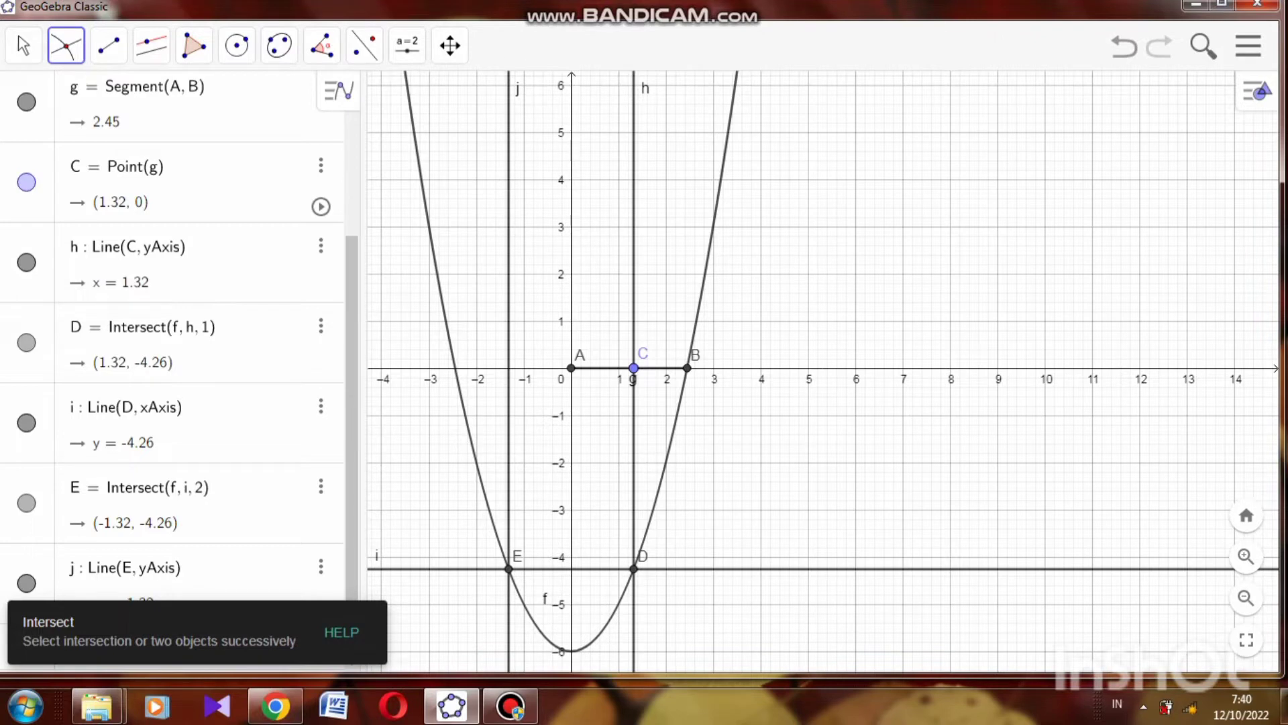
left_click(508, 276)
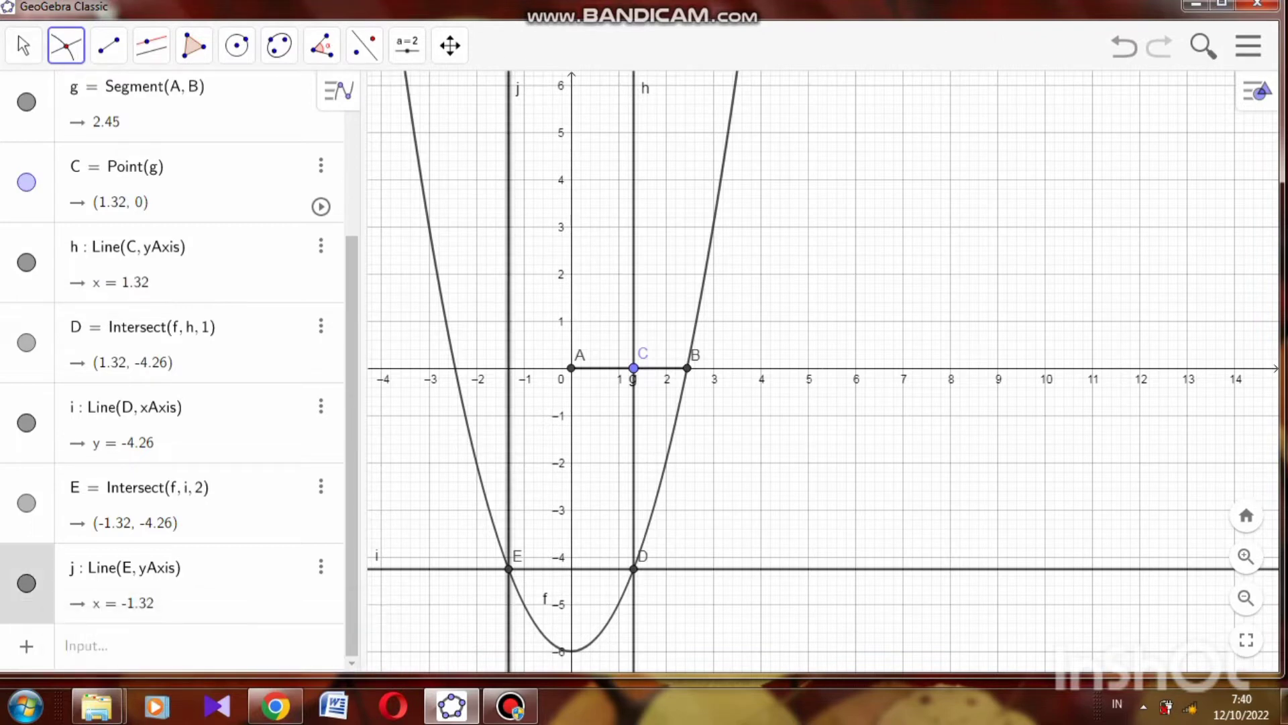
left_click(508, 367)
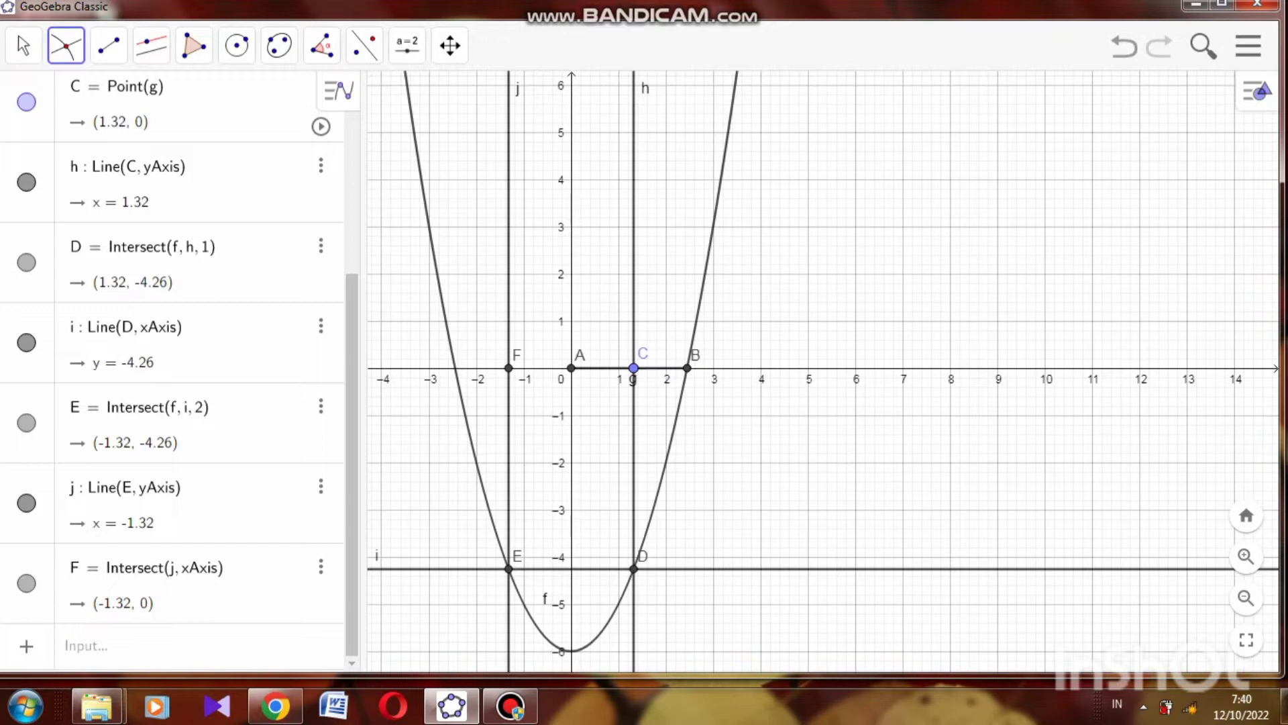
Create polygon CDEF through the points C, D, E and F between the x-axis and the parabola.
left_click(194, 45)
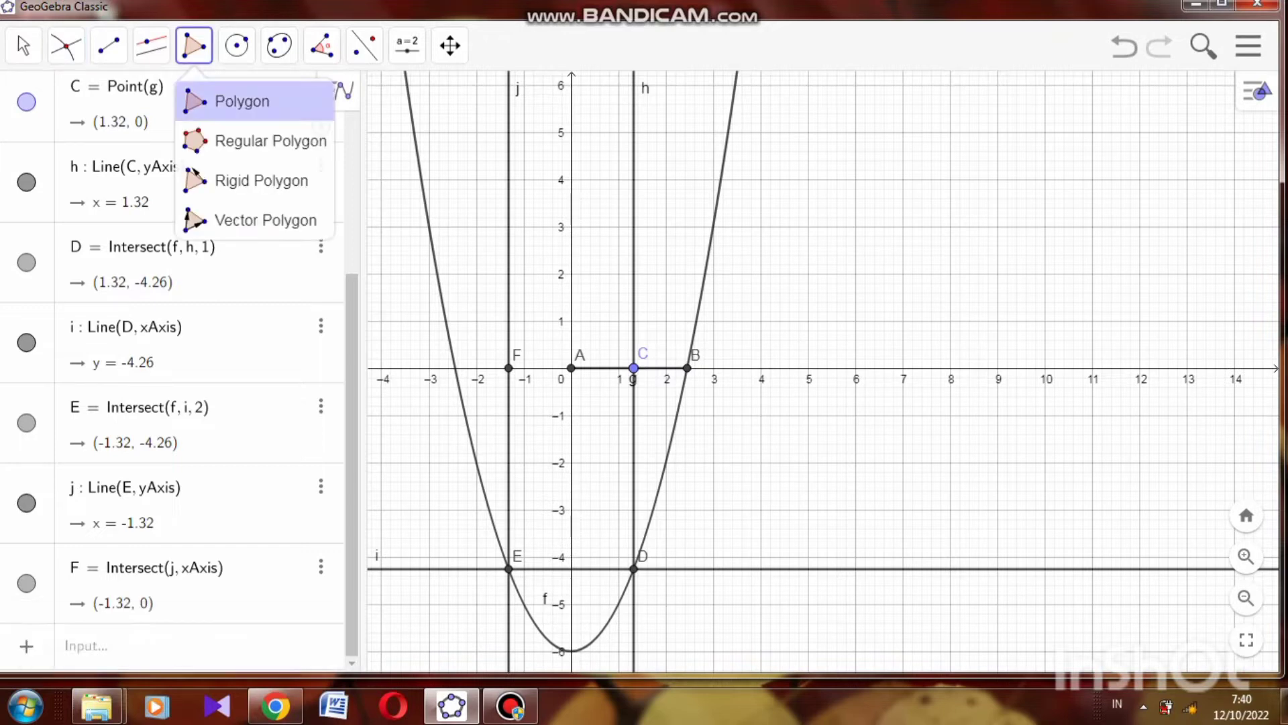
left_click(244, 101)
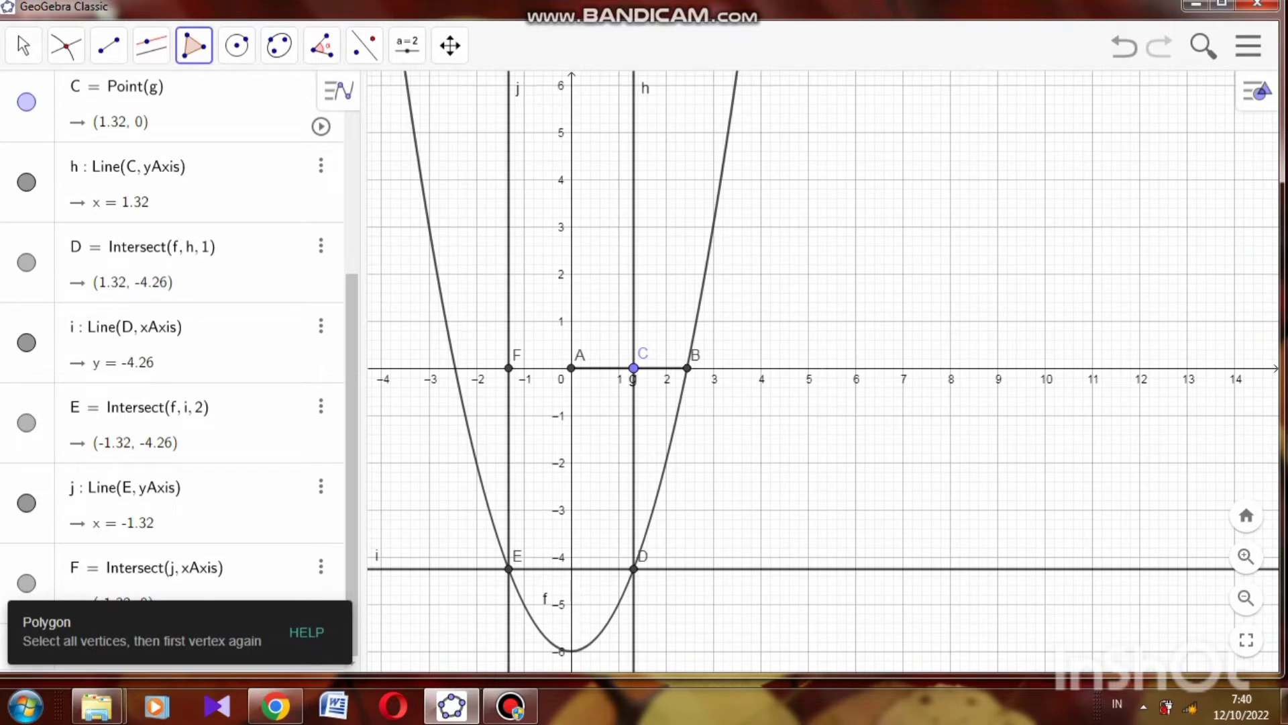
left_click(633, 368)
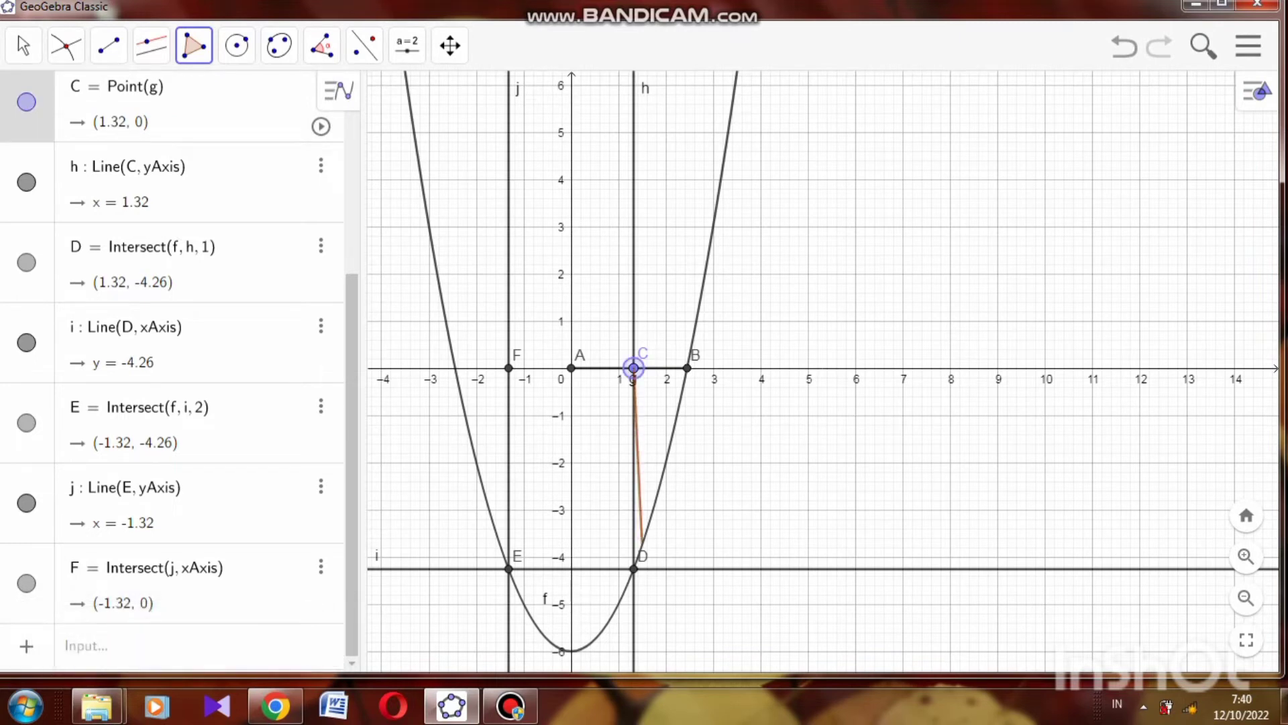
left_click(634, 569)
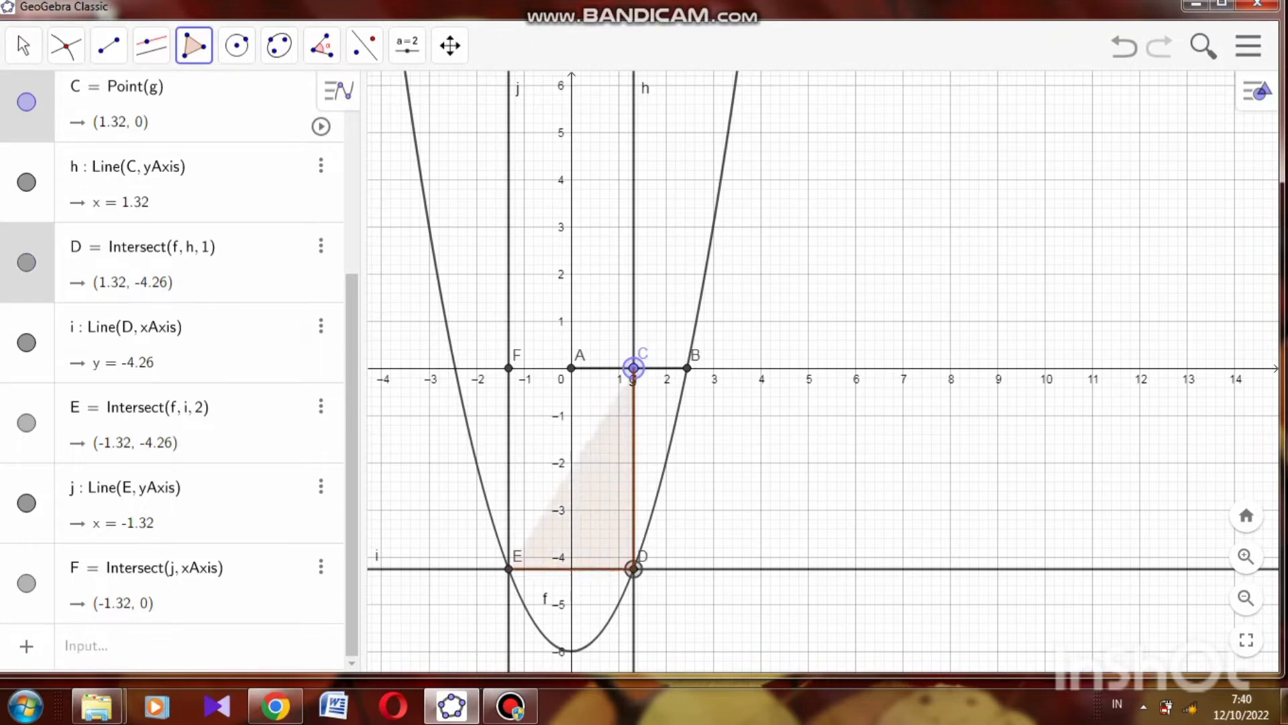
left_click(509, 569)
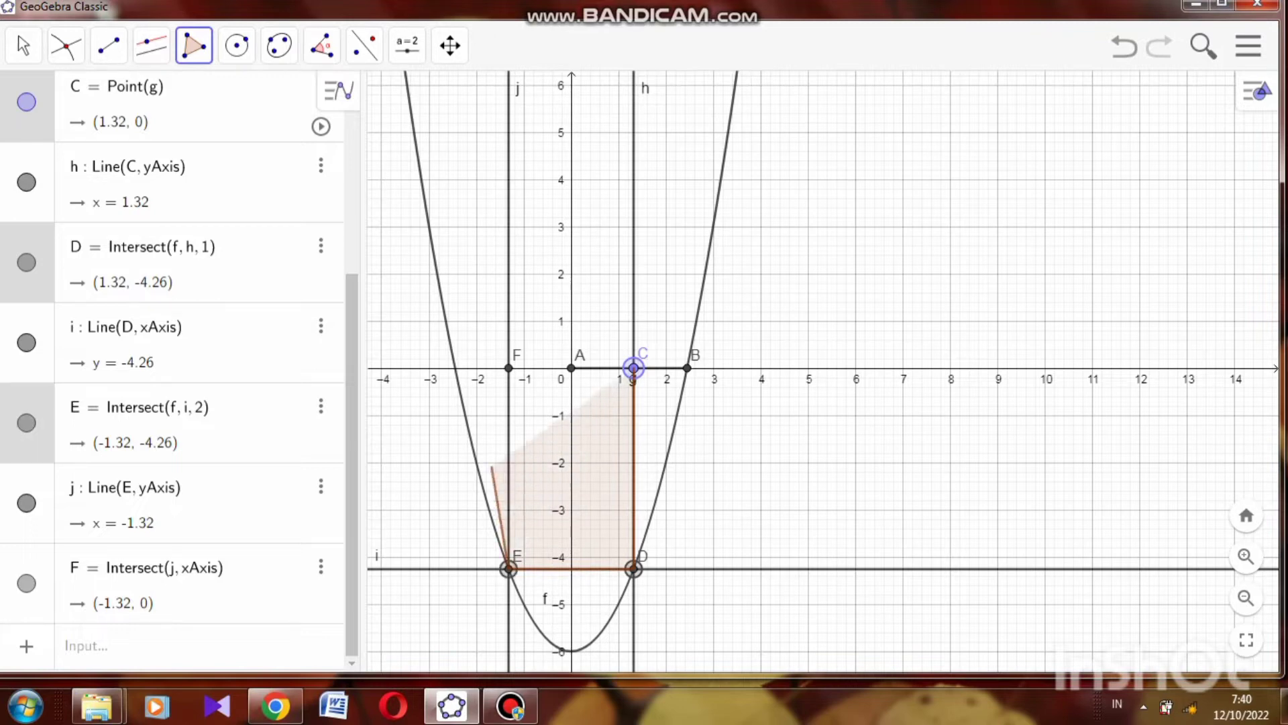
left_click(509, 368)
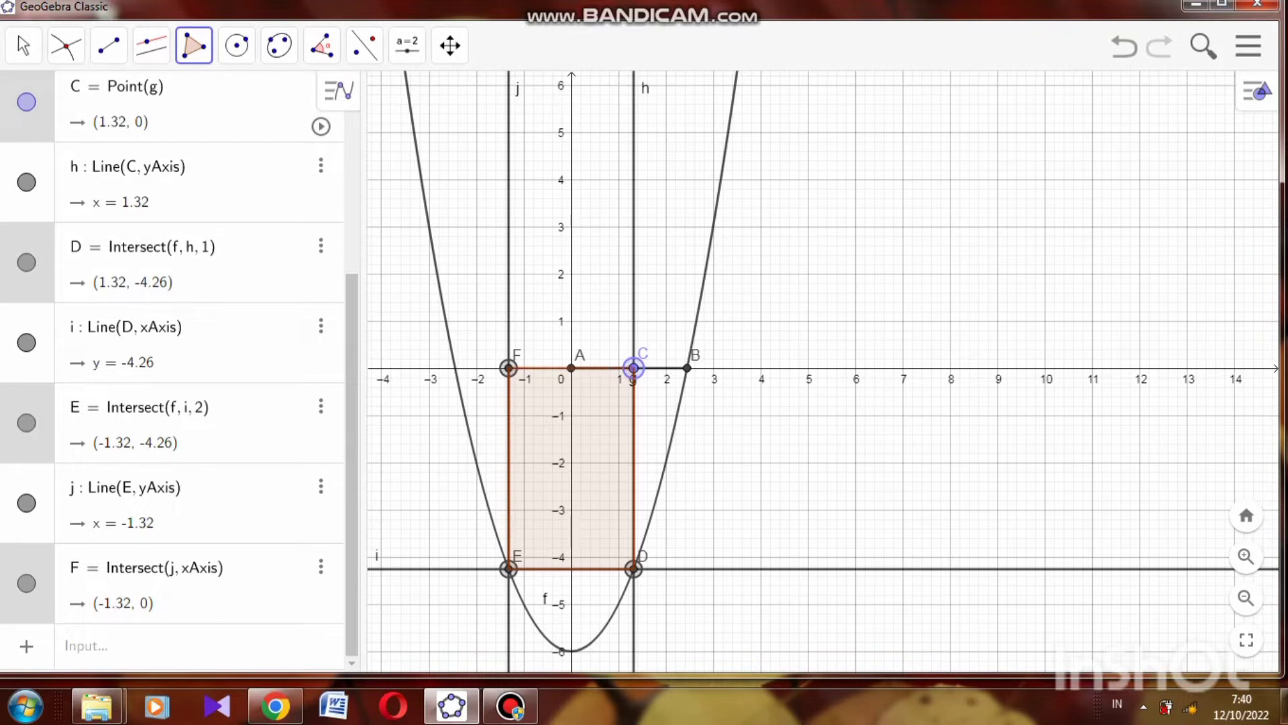
left_click(634, 368)
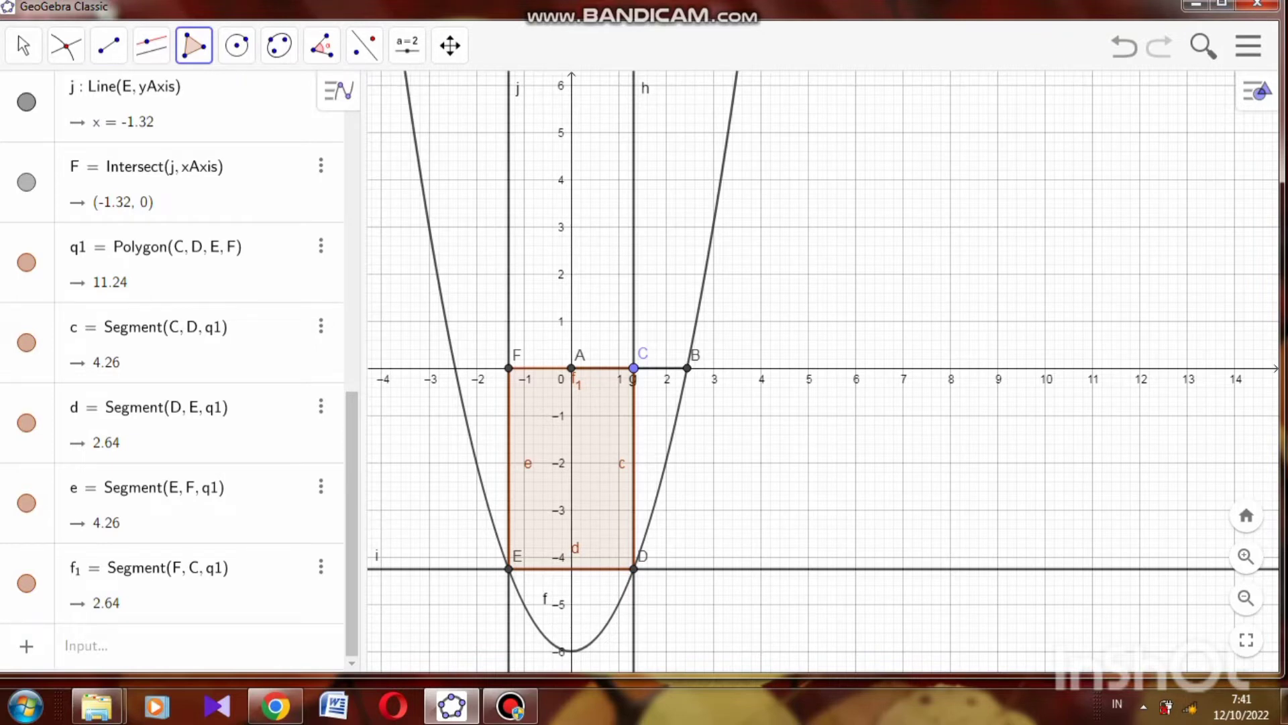
Draw segments from C to D and from A to C along the rectangle's sides.
left_click(109, 45)
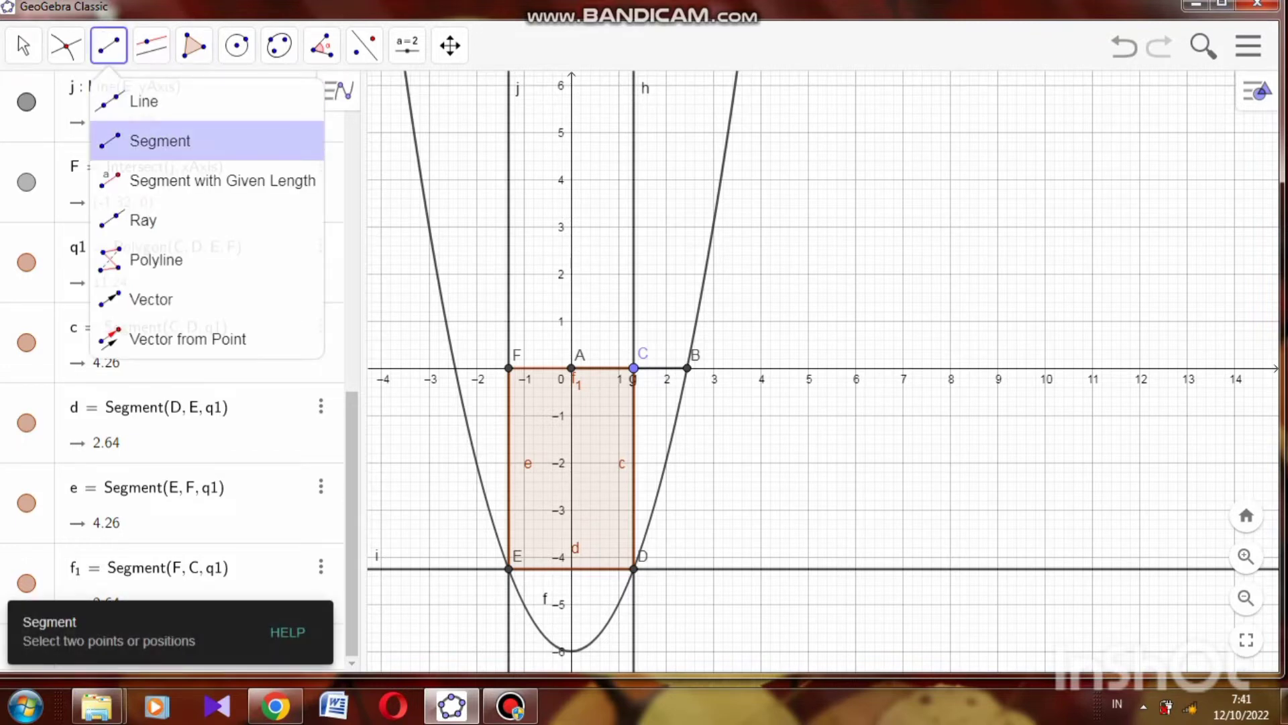
left_click(159, 141)
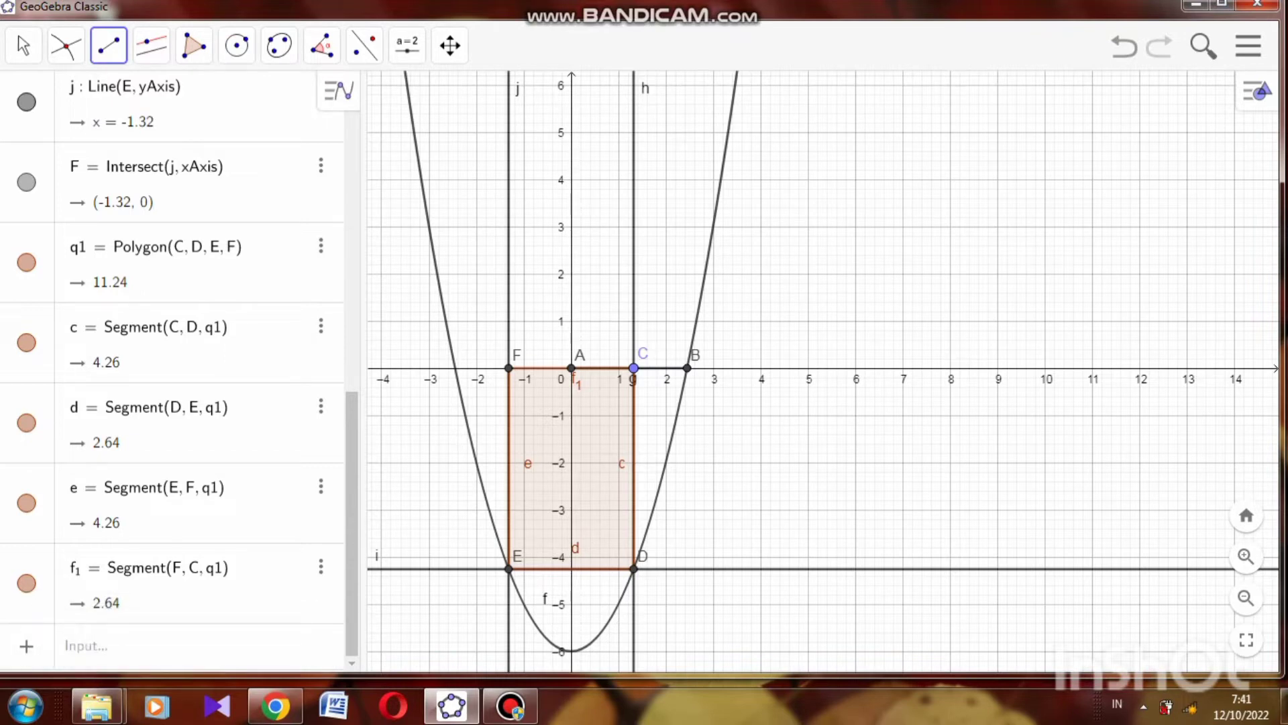
left_click(633, 367)
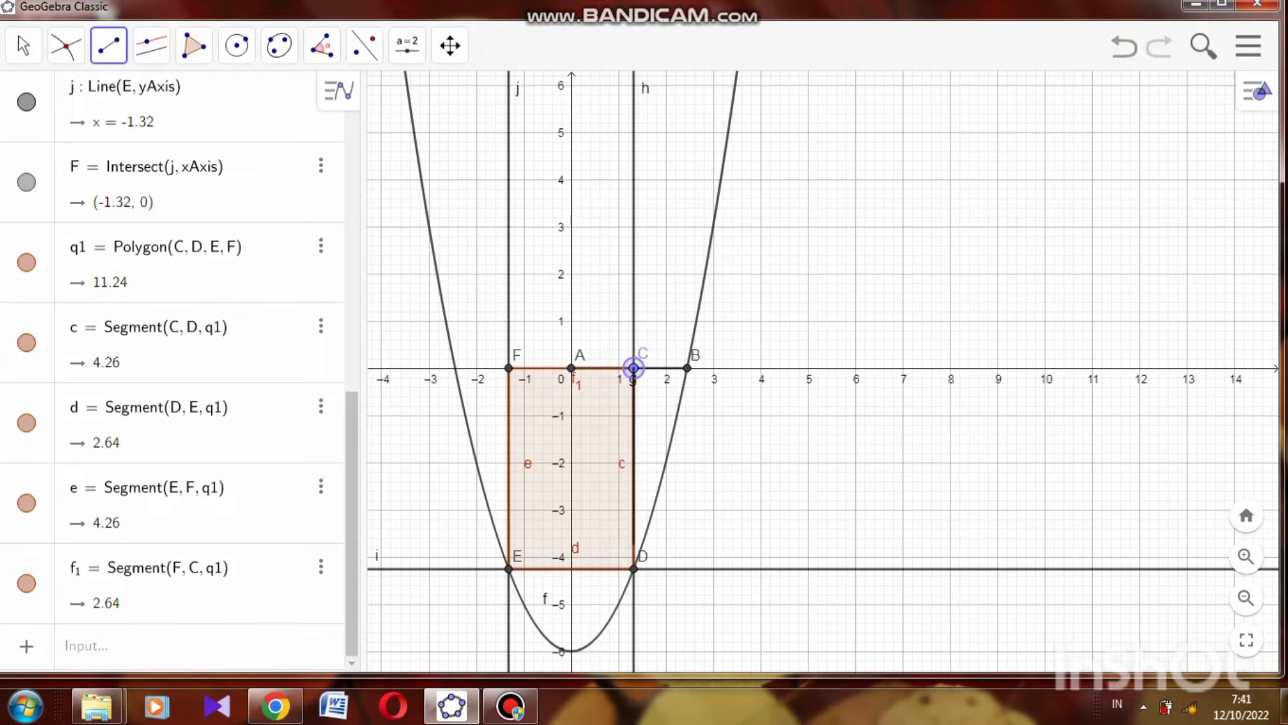
left_click(633, 569)
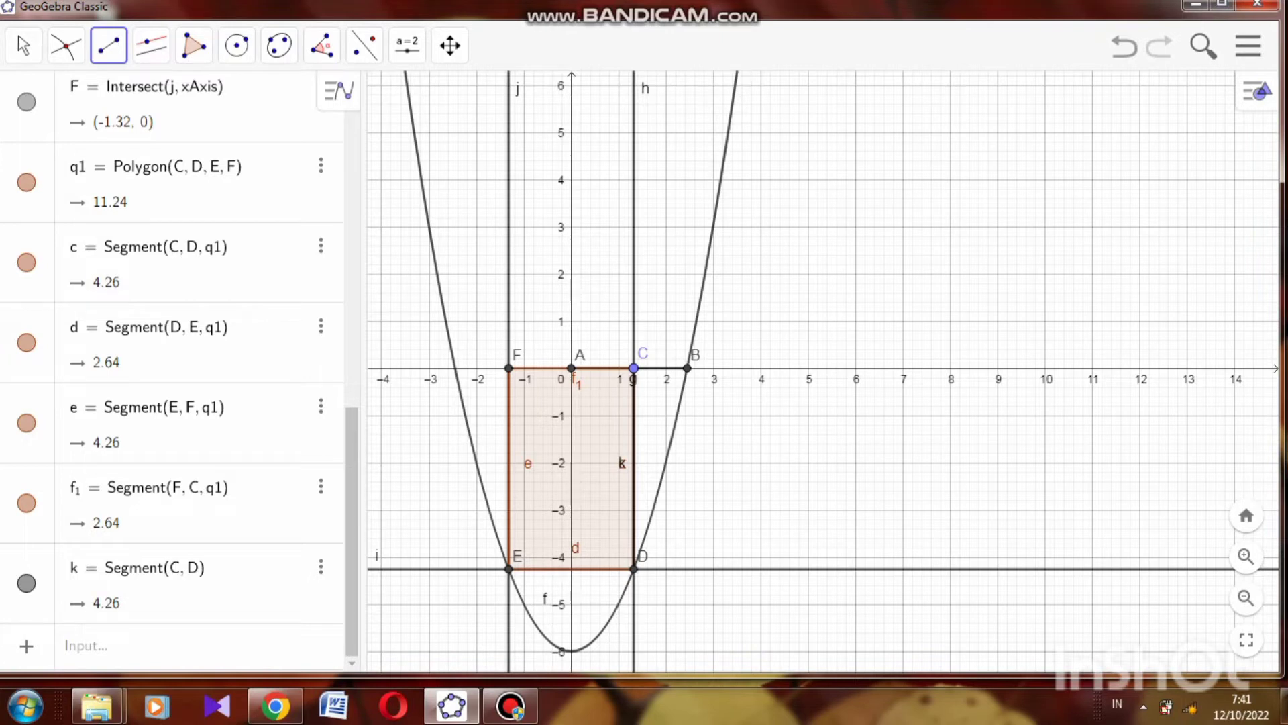
left_click(571, 367)
left_click(633, 367)
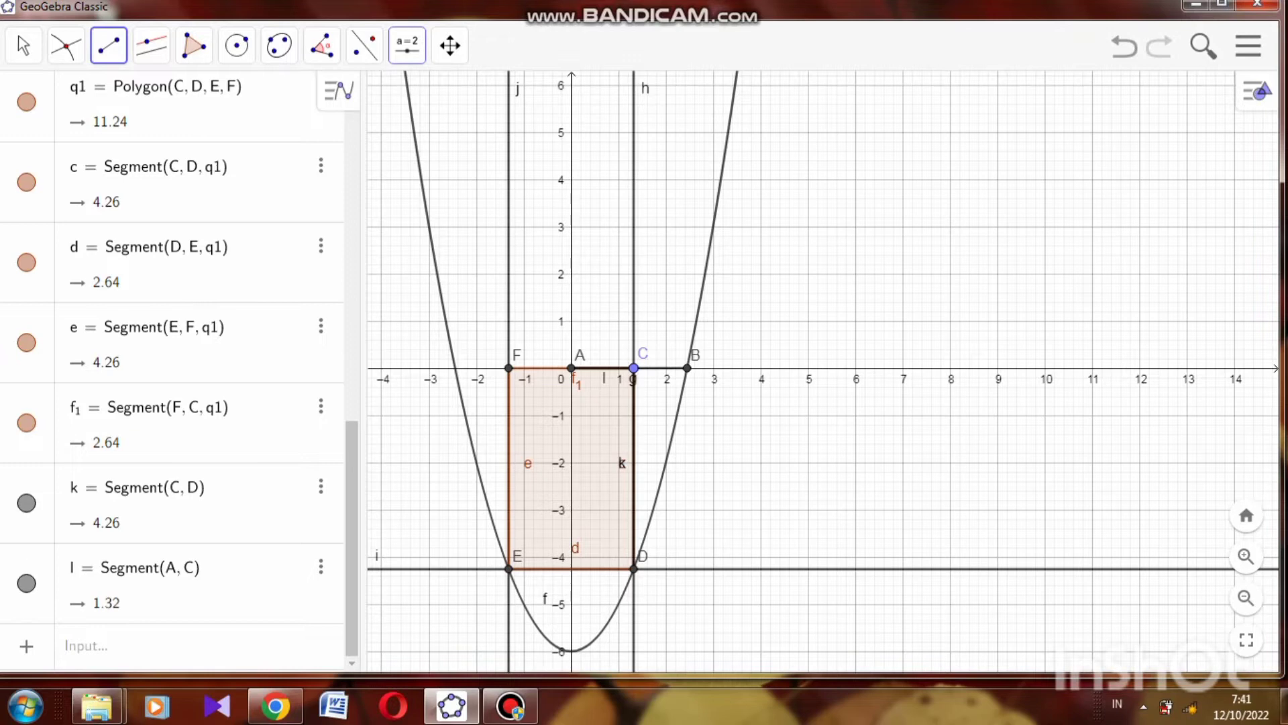
Add a dynamic text "AC=" linked to the length of segment l and place it in the empty area left of the parabola.
left_click(407, 45)
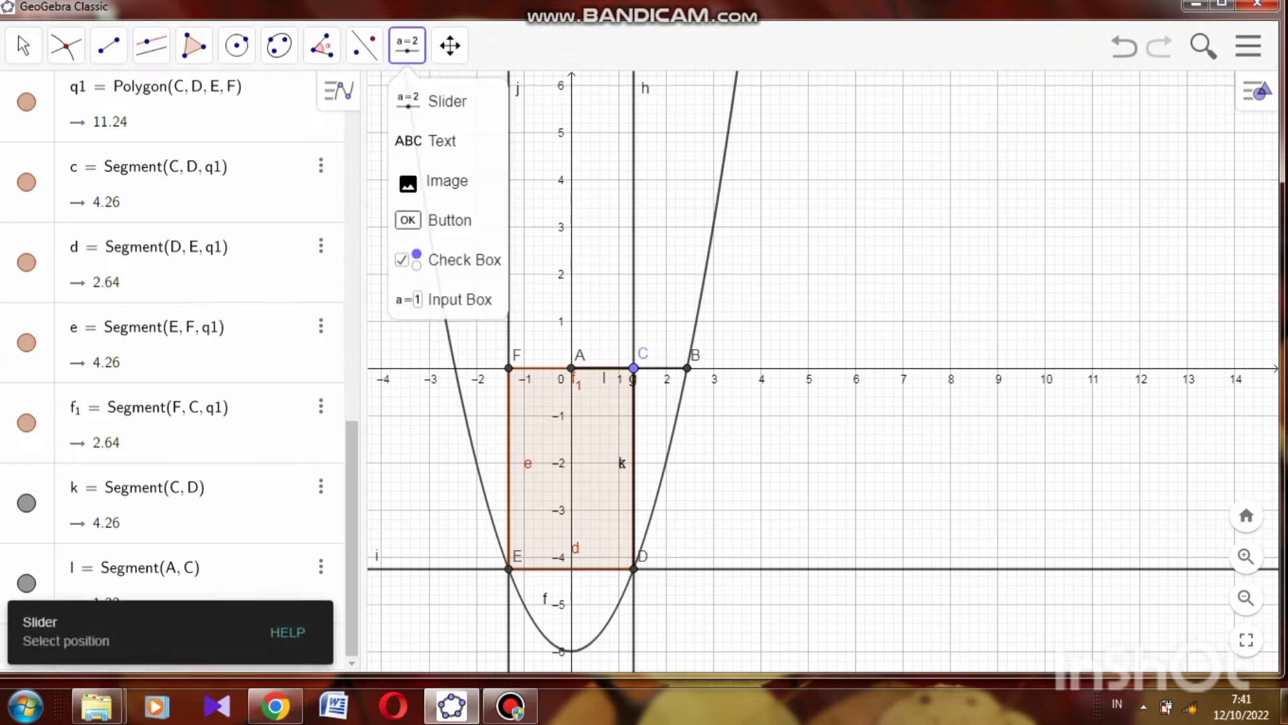
left_click(429, 140)
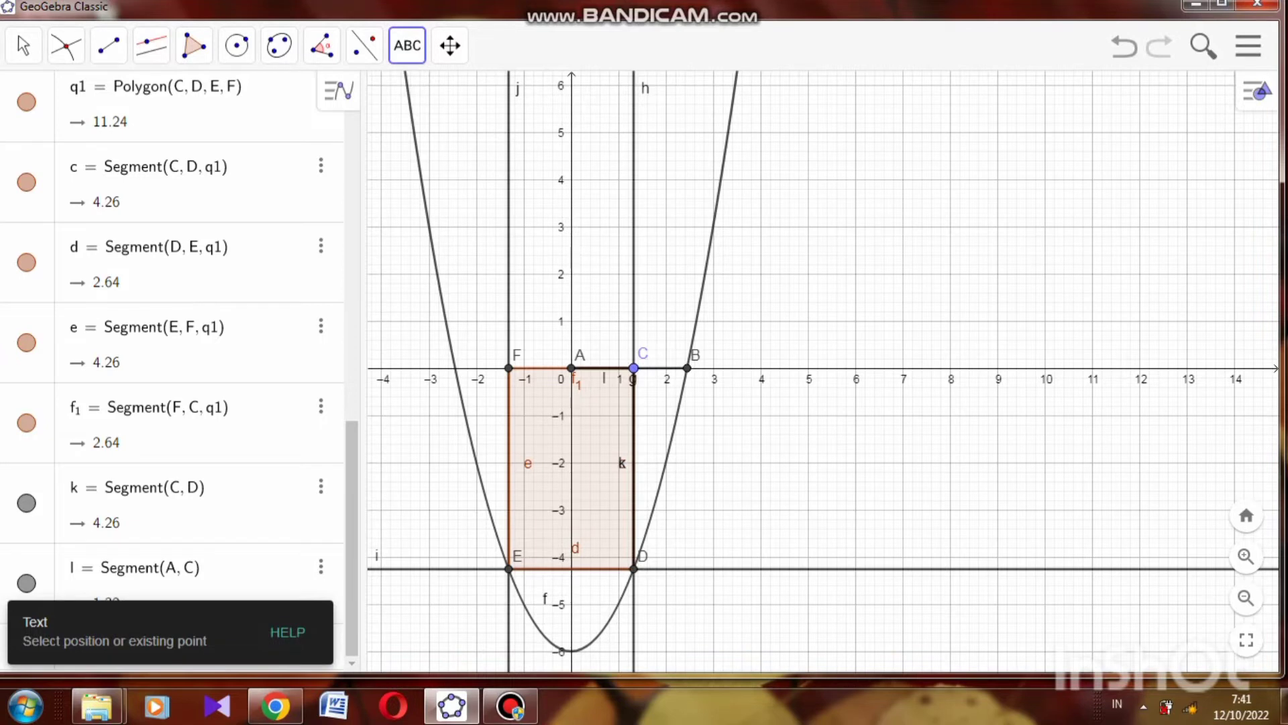
left_click(899, 228)
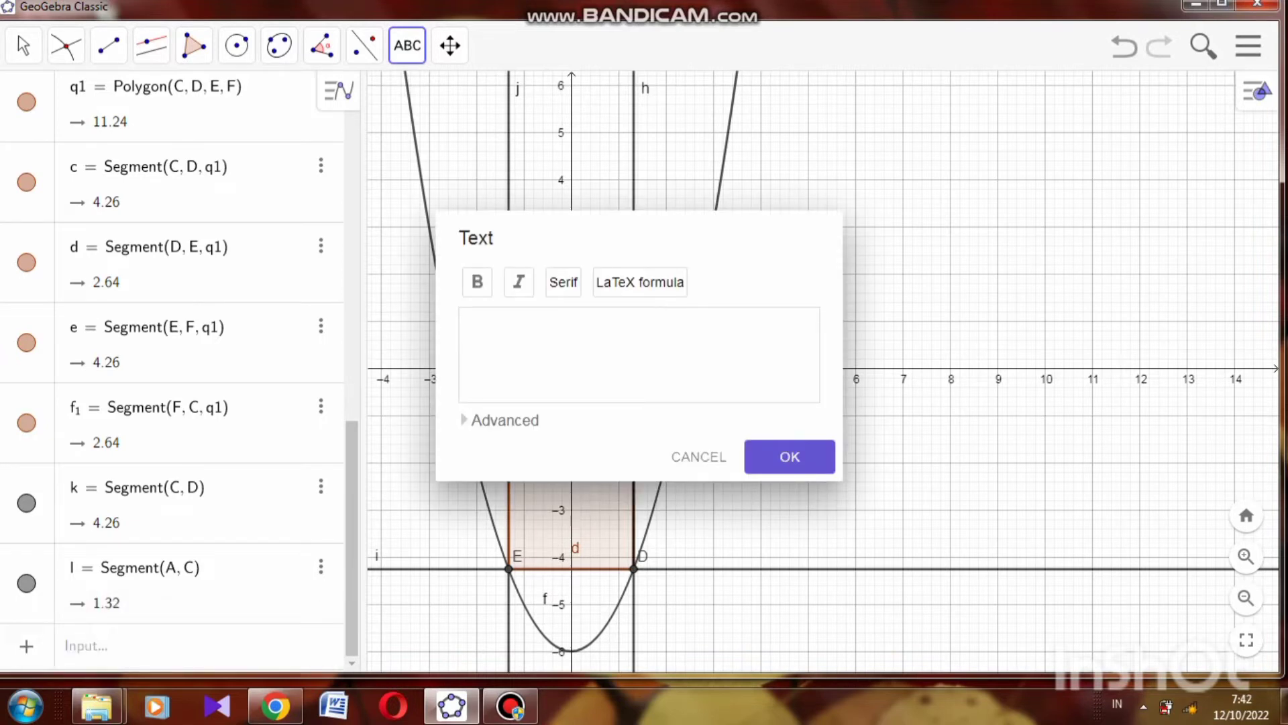
left_click(503, 420)
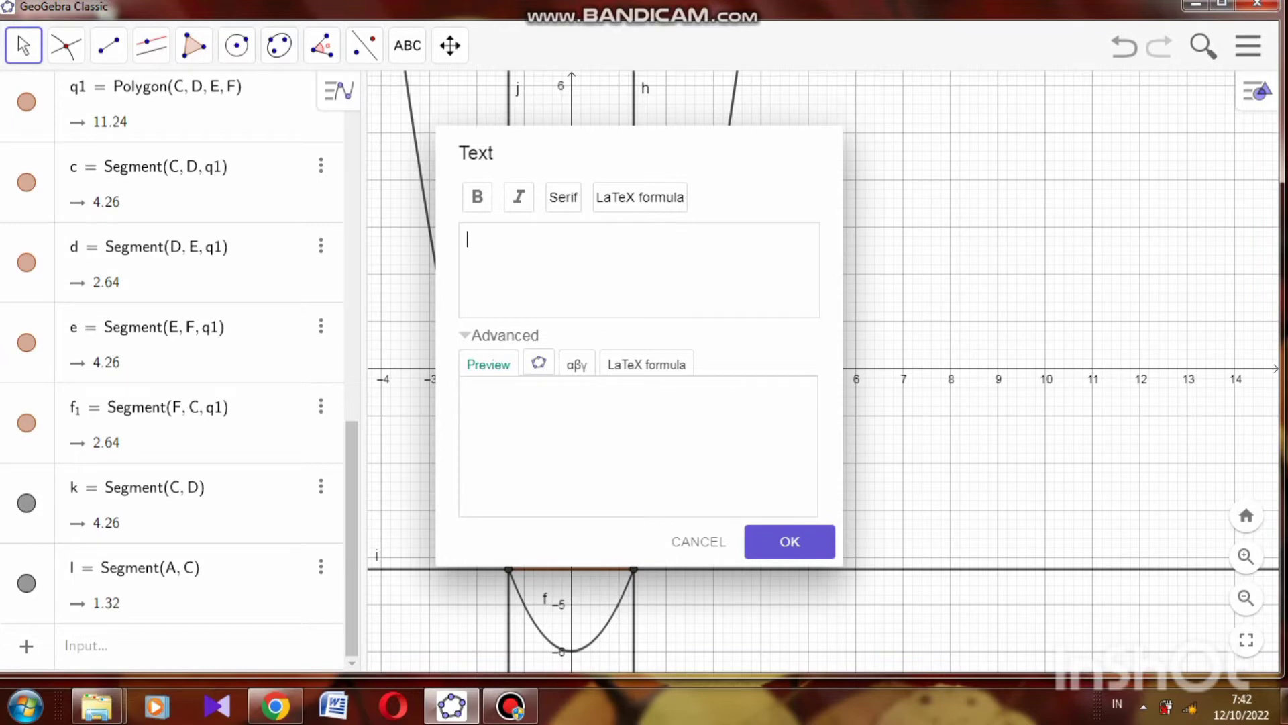
type("AC=")
left_click_drag(879, 477, 1220, 412)
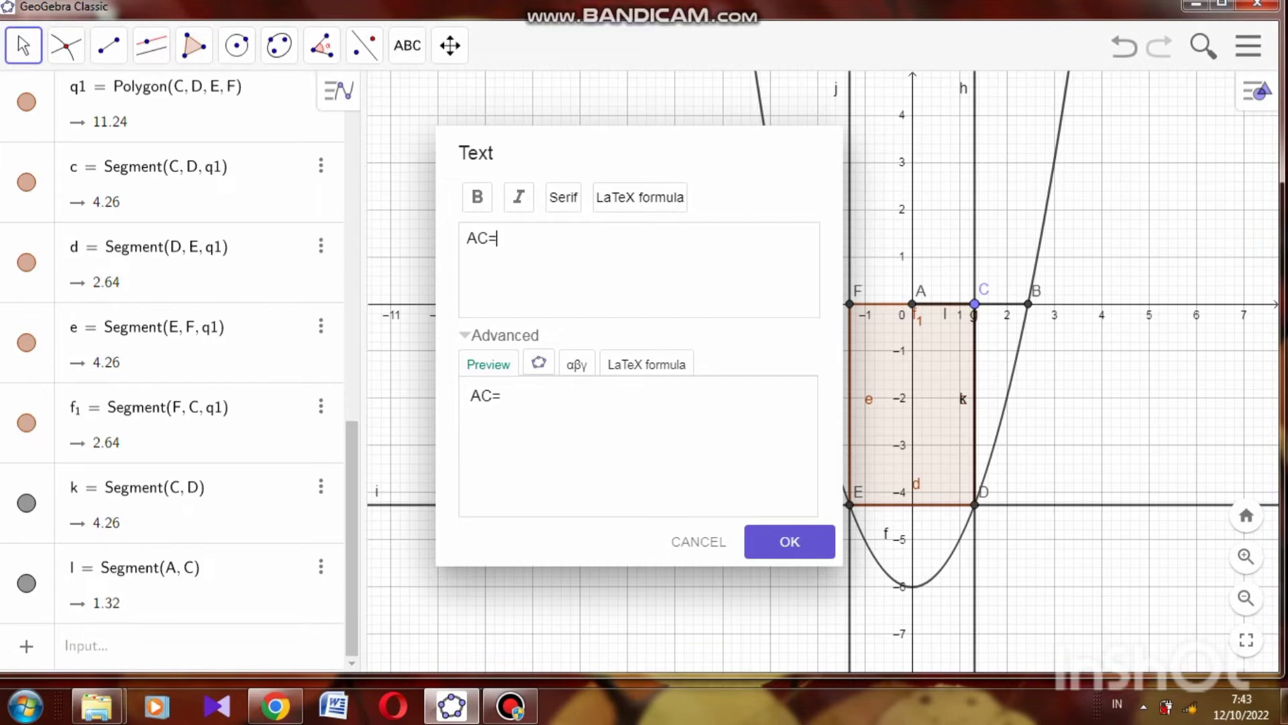
left_click(640, 197)
left_click(640, 197)
left_click(539, 363)
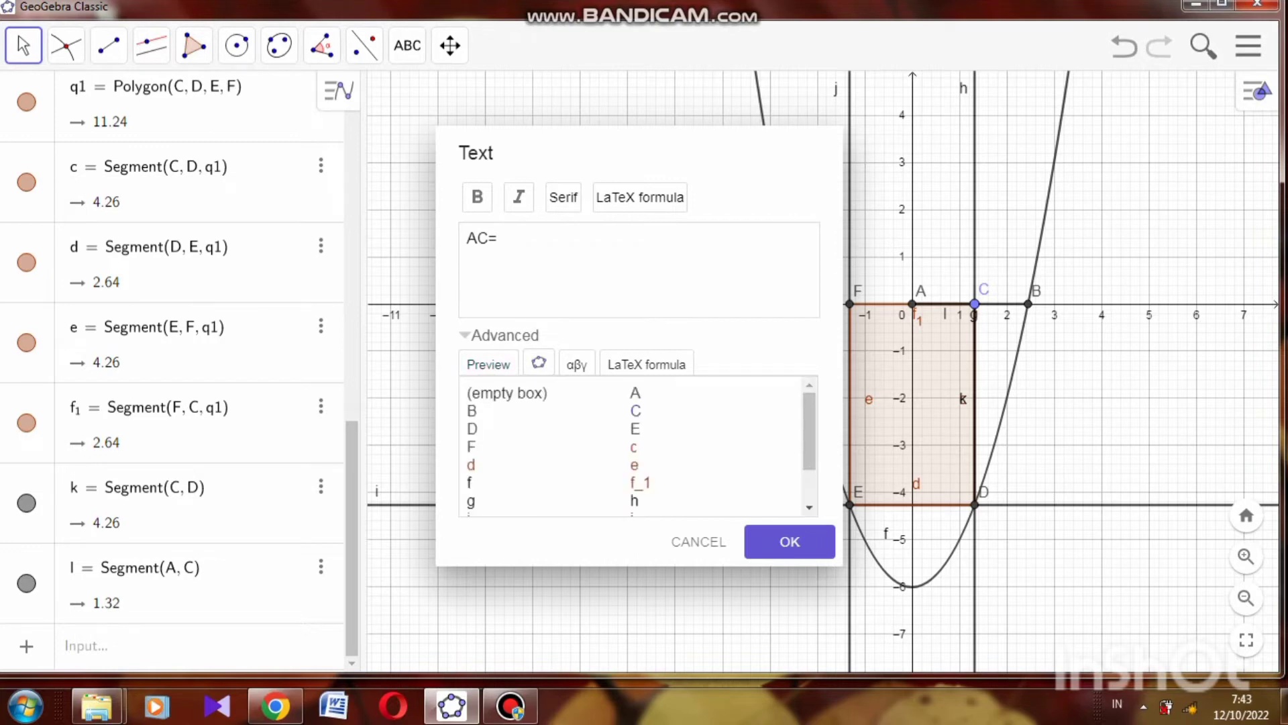
scroll(634, 446, "down", 2)
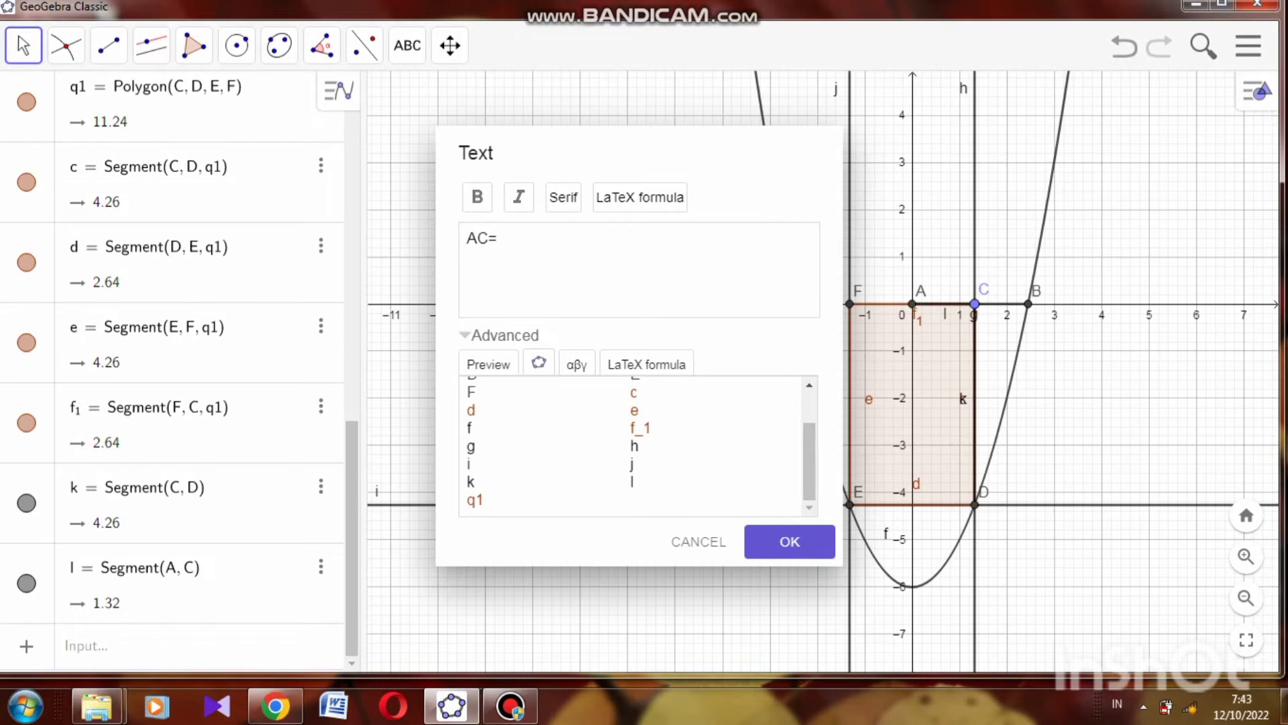
left_click(632, 482)
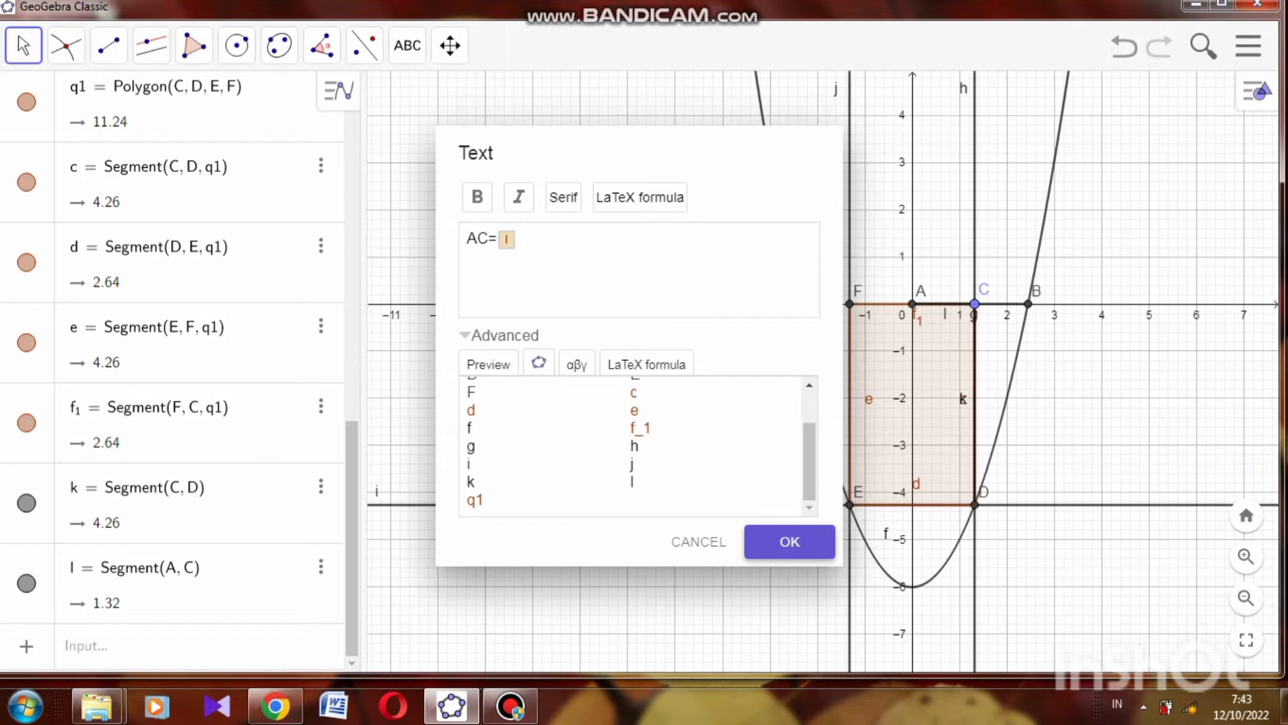
left_click(789, 540)
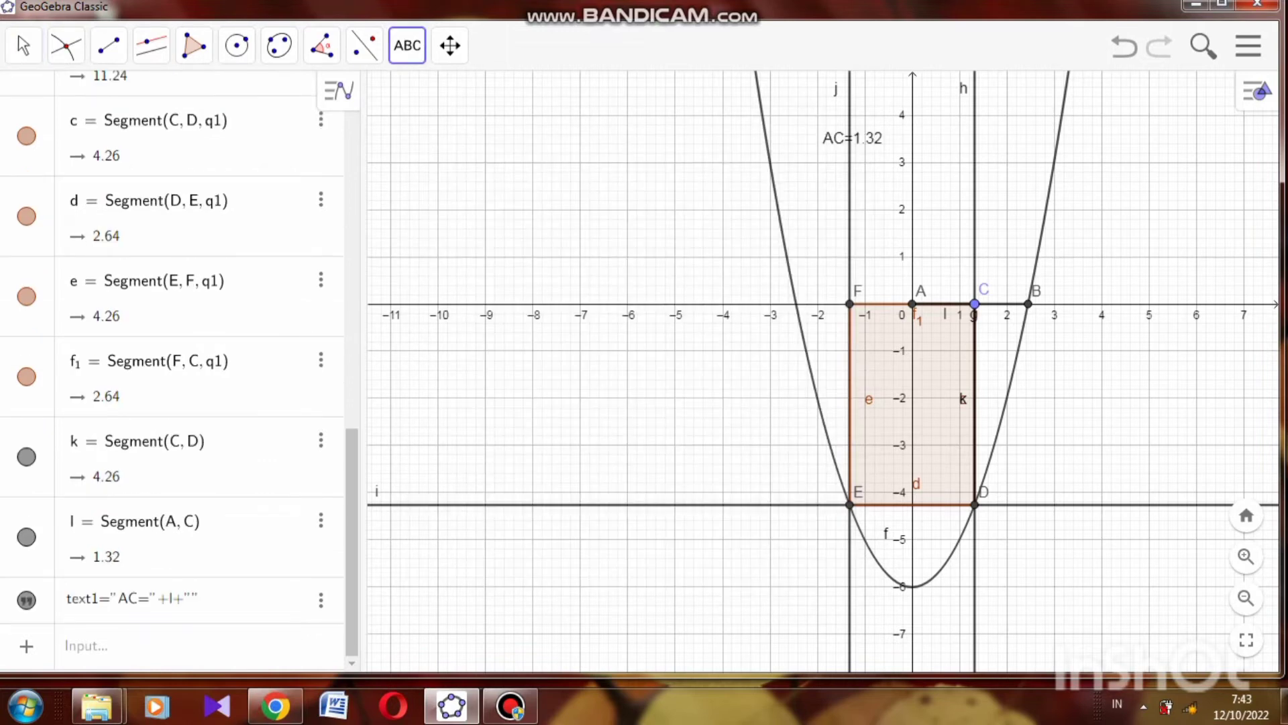
left_click_drag(852, 137, 550, 105)
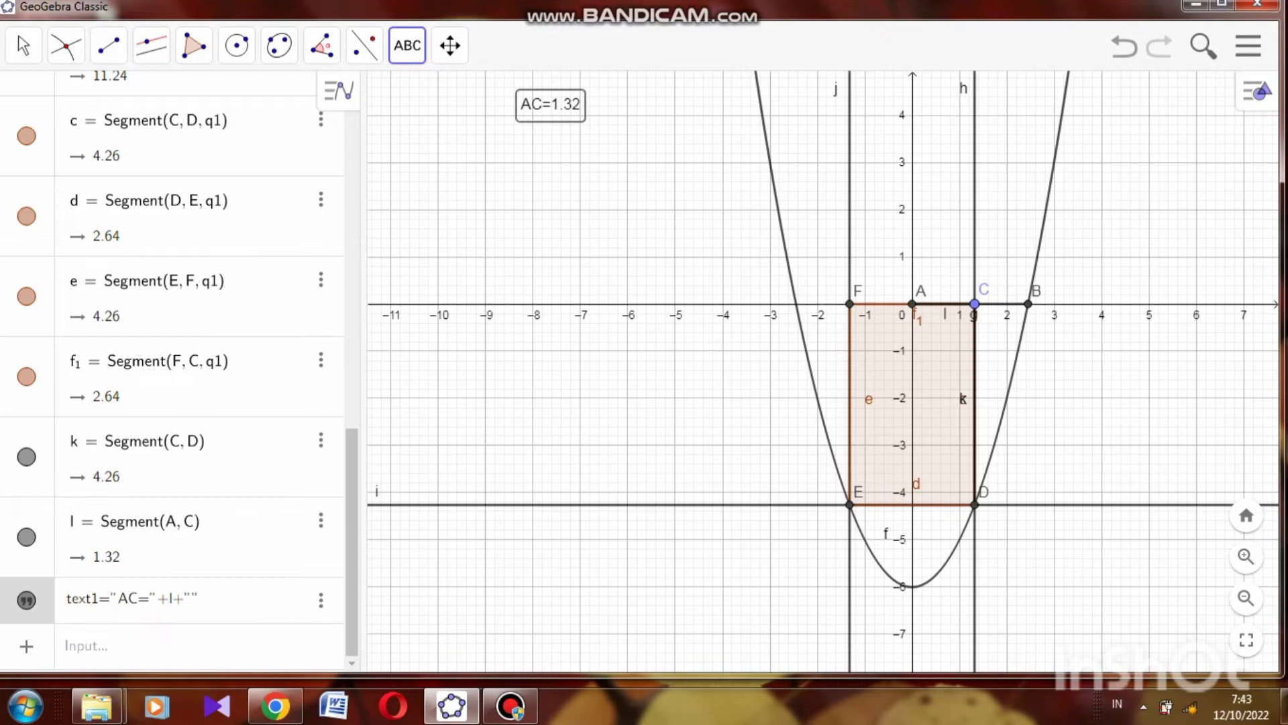
Add a dynamic text "CD=" linked to the length of segment k, below the AC text.
left_click(407, 45)
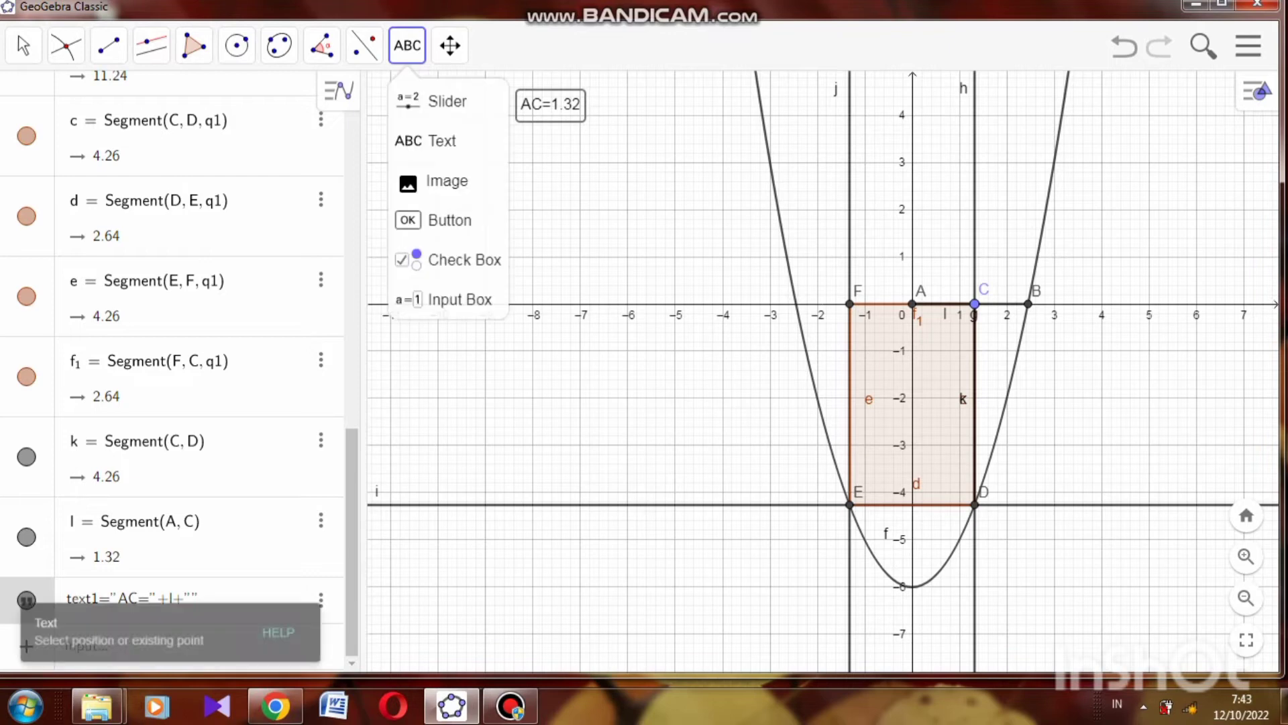
left_click(430, 138)
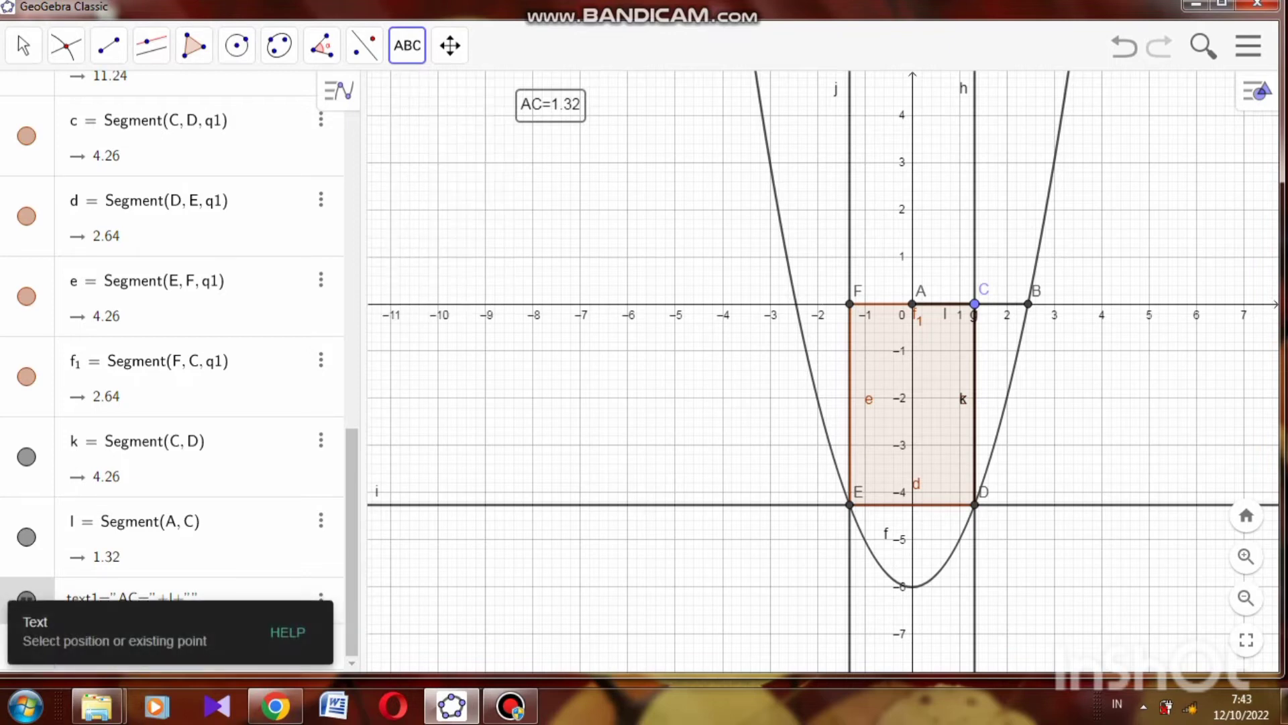
left_click(537, 149)
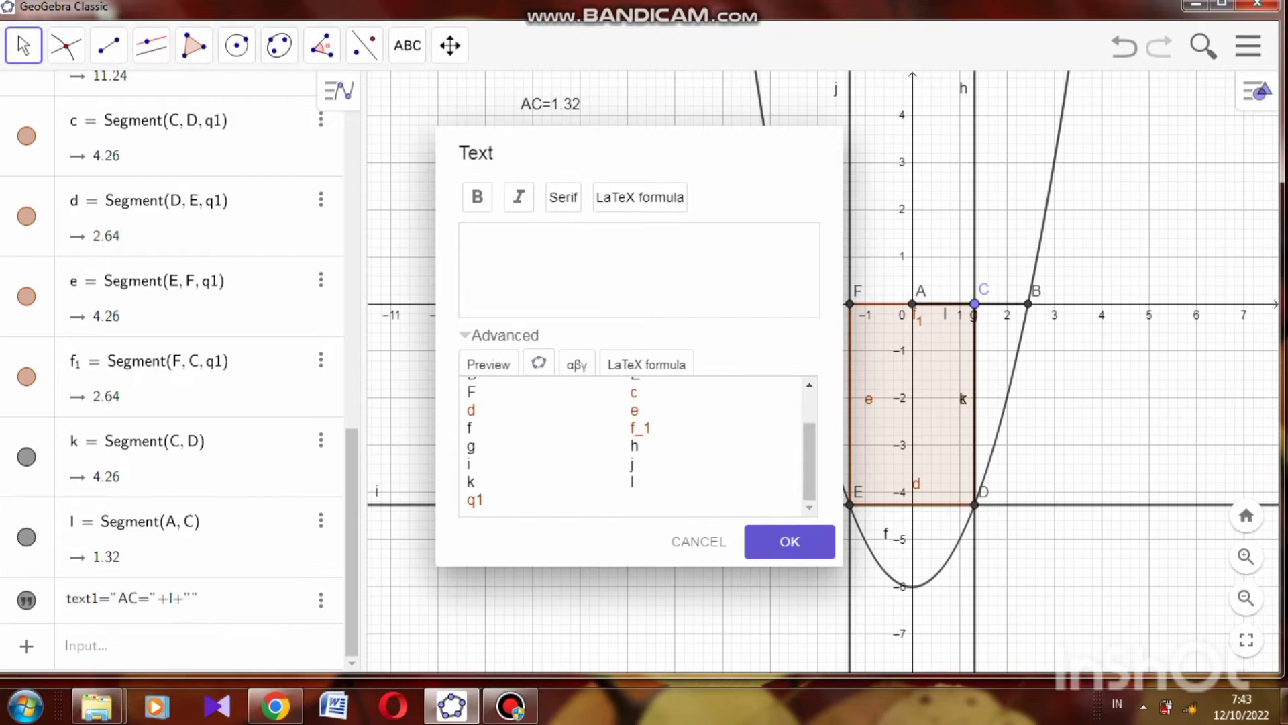
type("CD")
type("=")
left_click(471, 482)
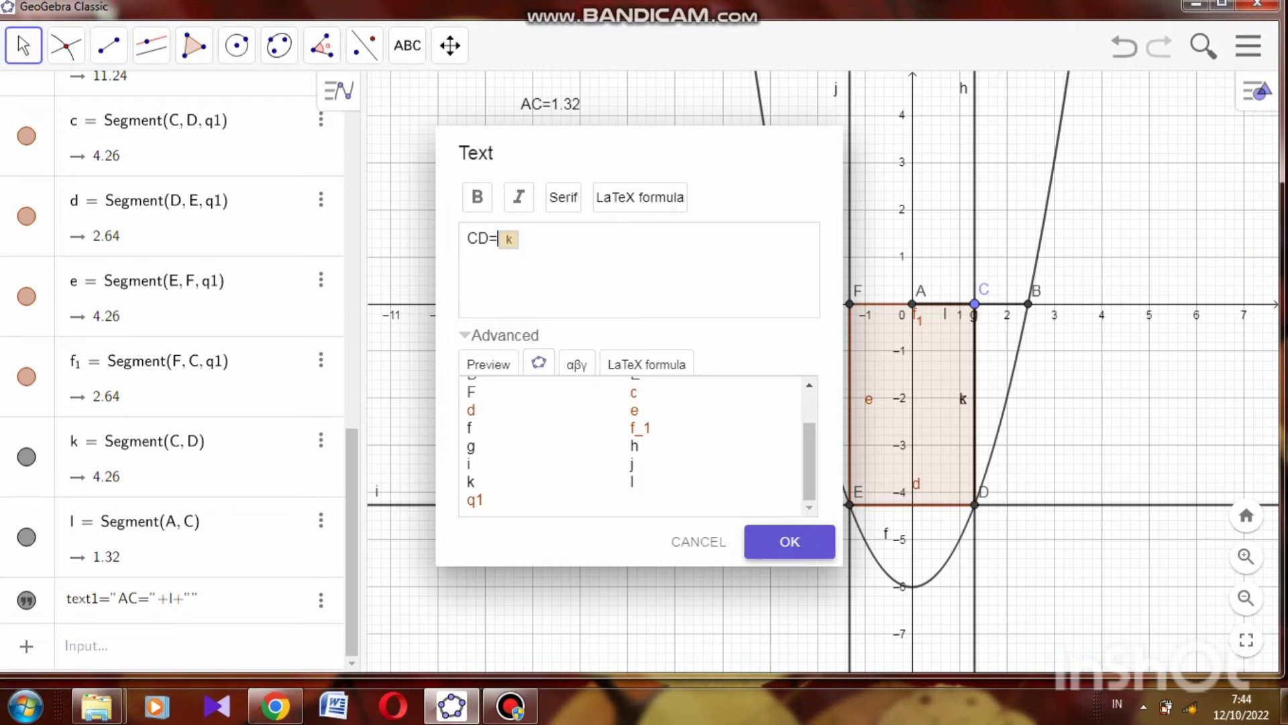
left_click(789, 541)
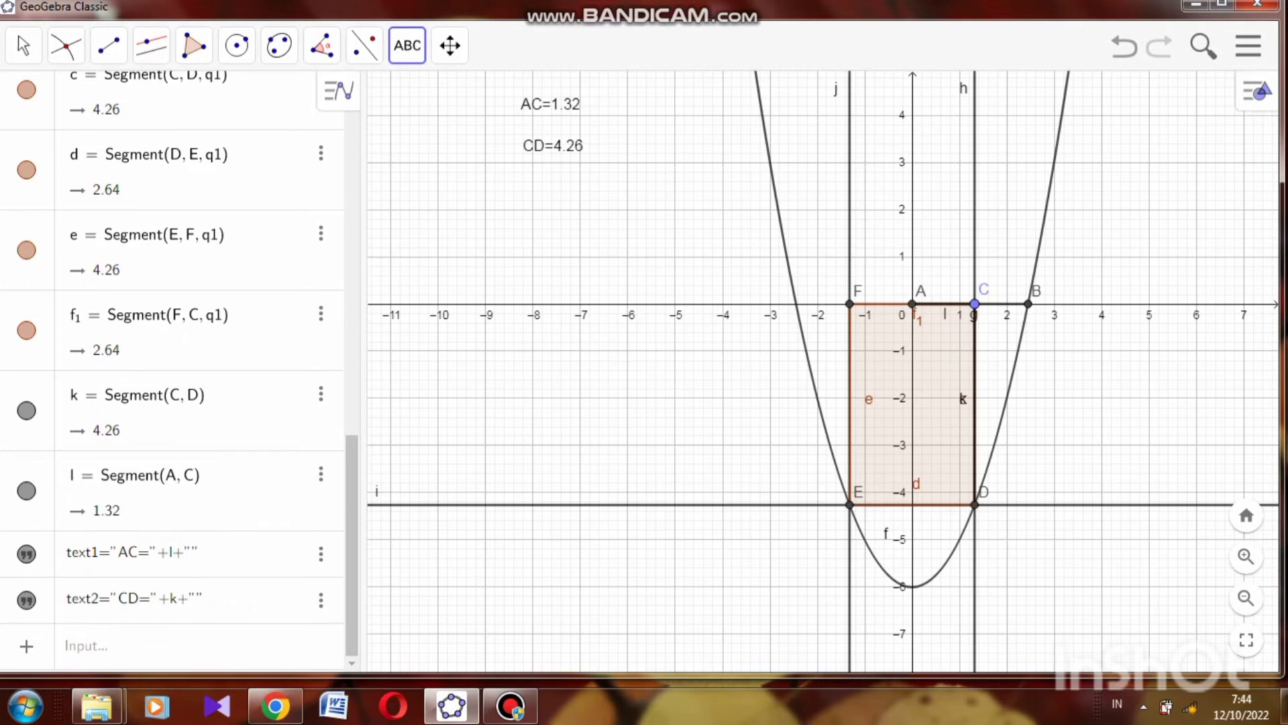
Add a dynamic text "CDEF=" linked to the area of polygon q1, below the CD text.
left_click(407, 45)
left_click(448, 140)
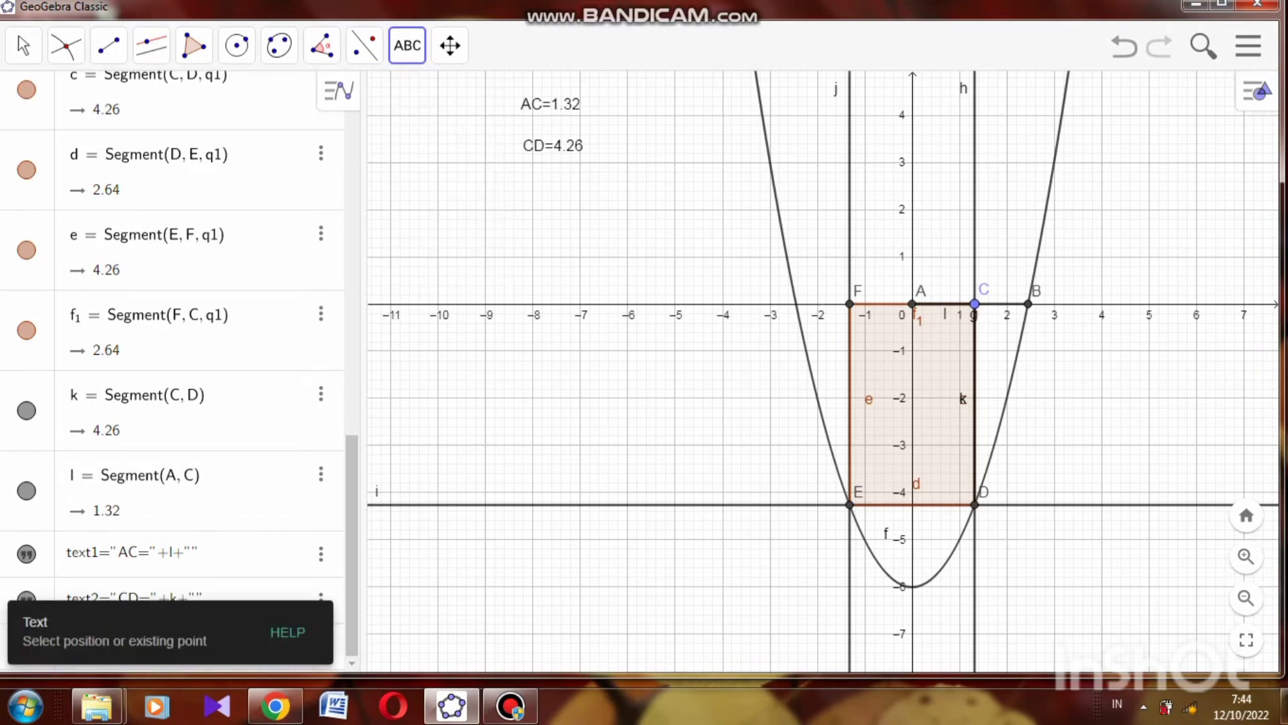
left_click(526, 193)
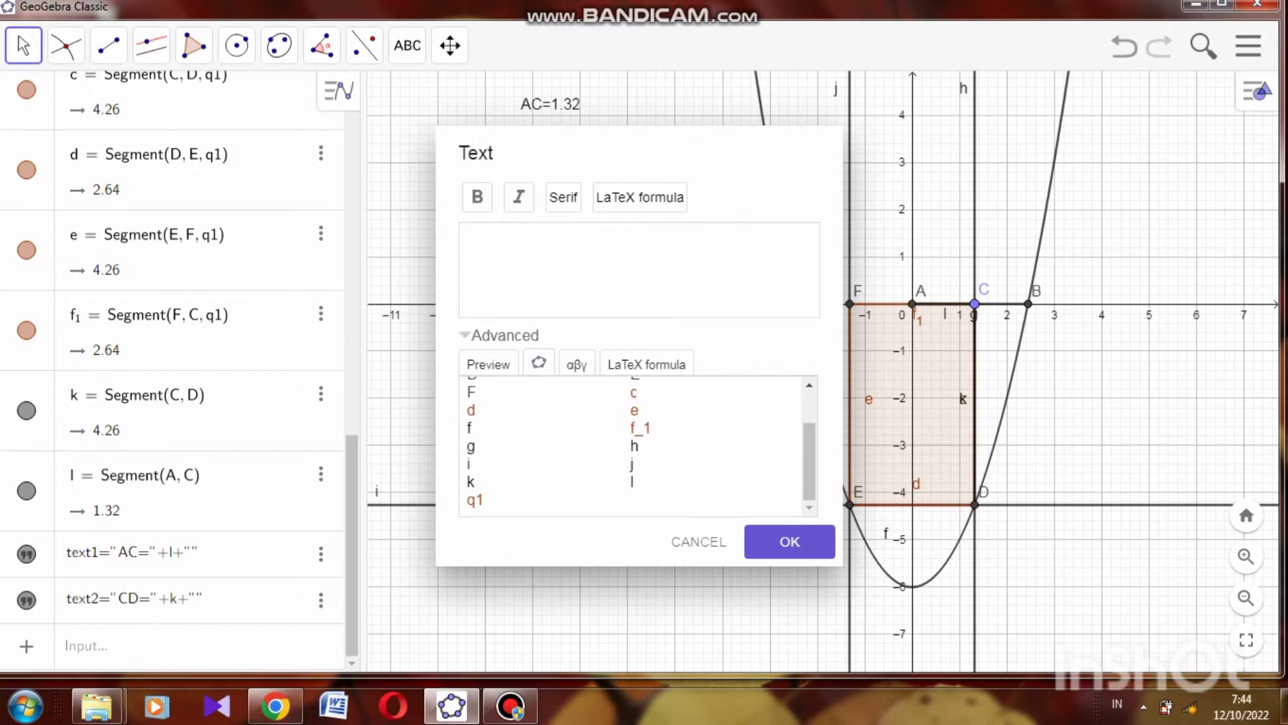
type("CDEF=")
left_click(475, 500)
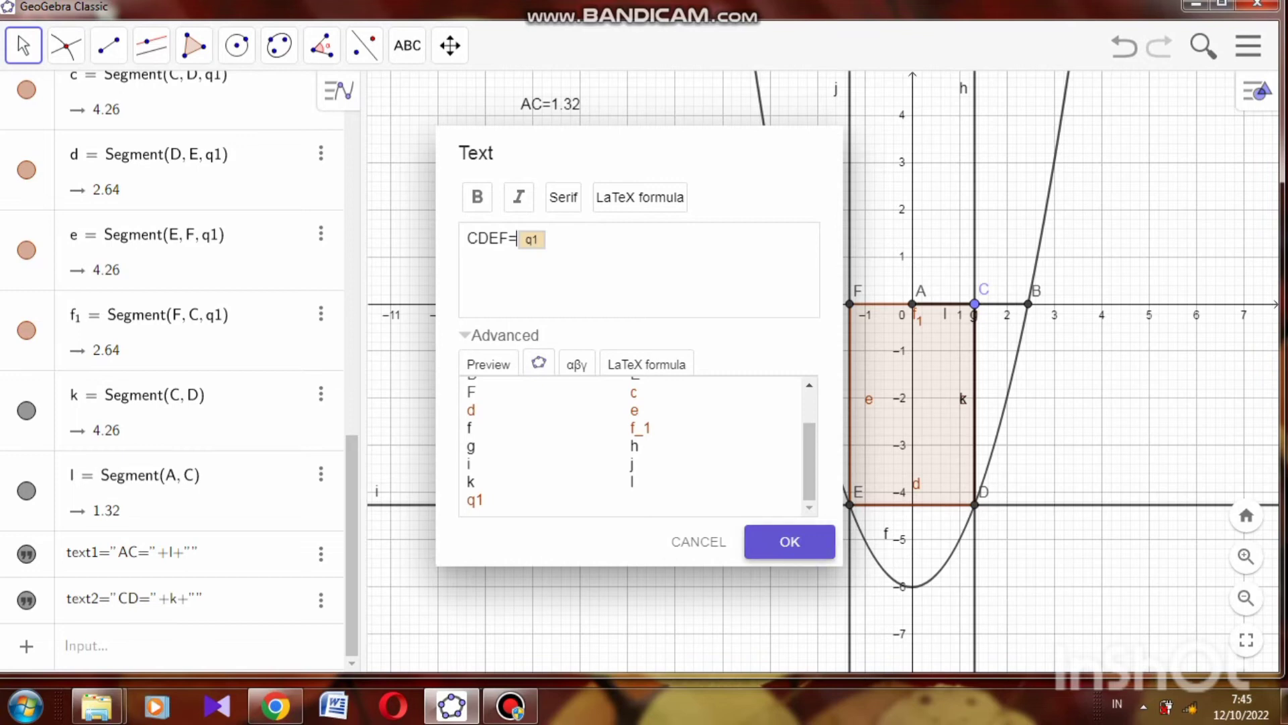
left_click(790, 541)
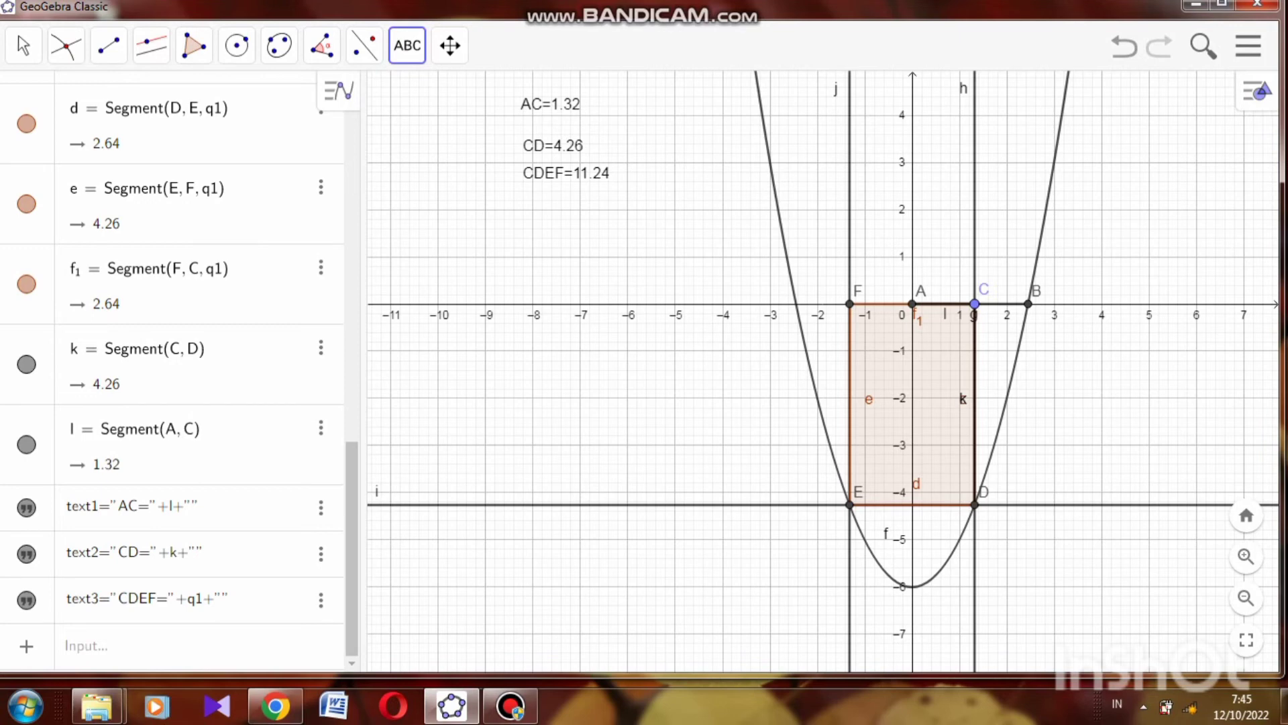
Move point C along segment AB to about x = 1.54 to resize the rectangle.
left_click(23, 45)
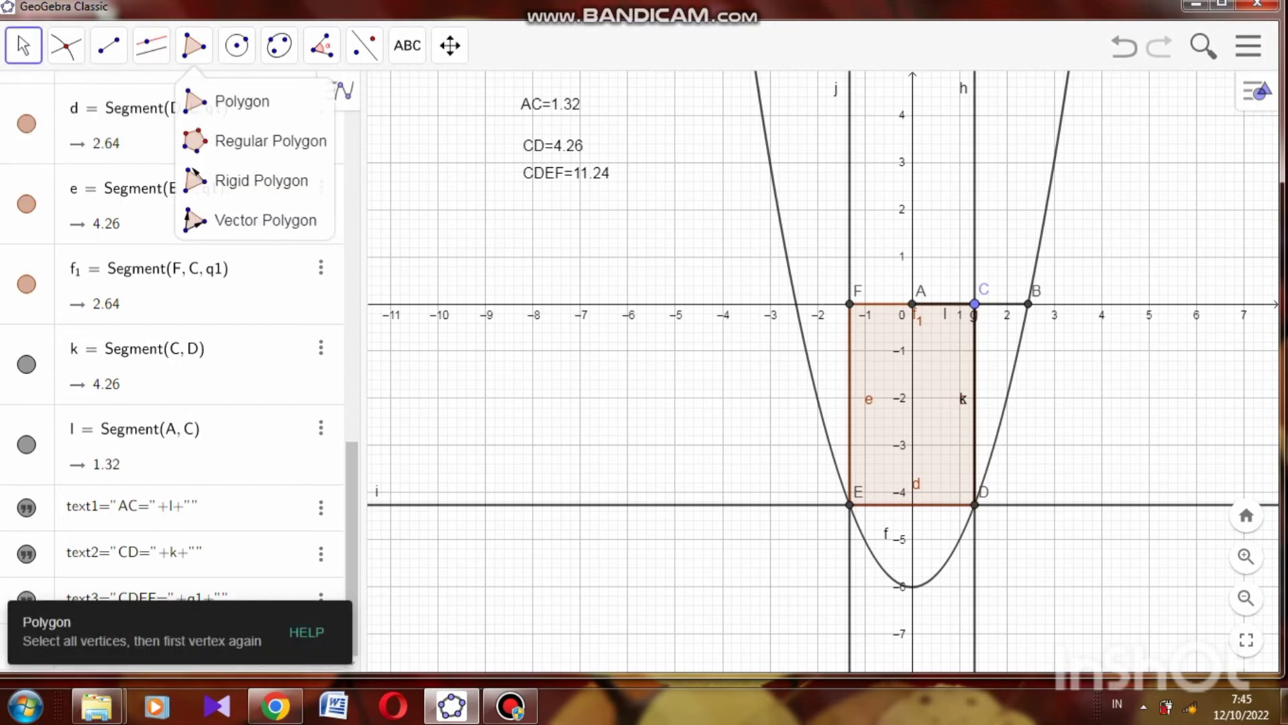
mouse_move(975, 303)
left_mouse_down()
mouse_move(1028, 303)
mouse_move(985, 303)
left_mouse_up()
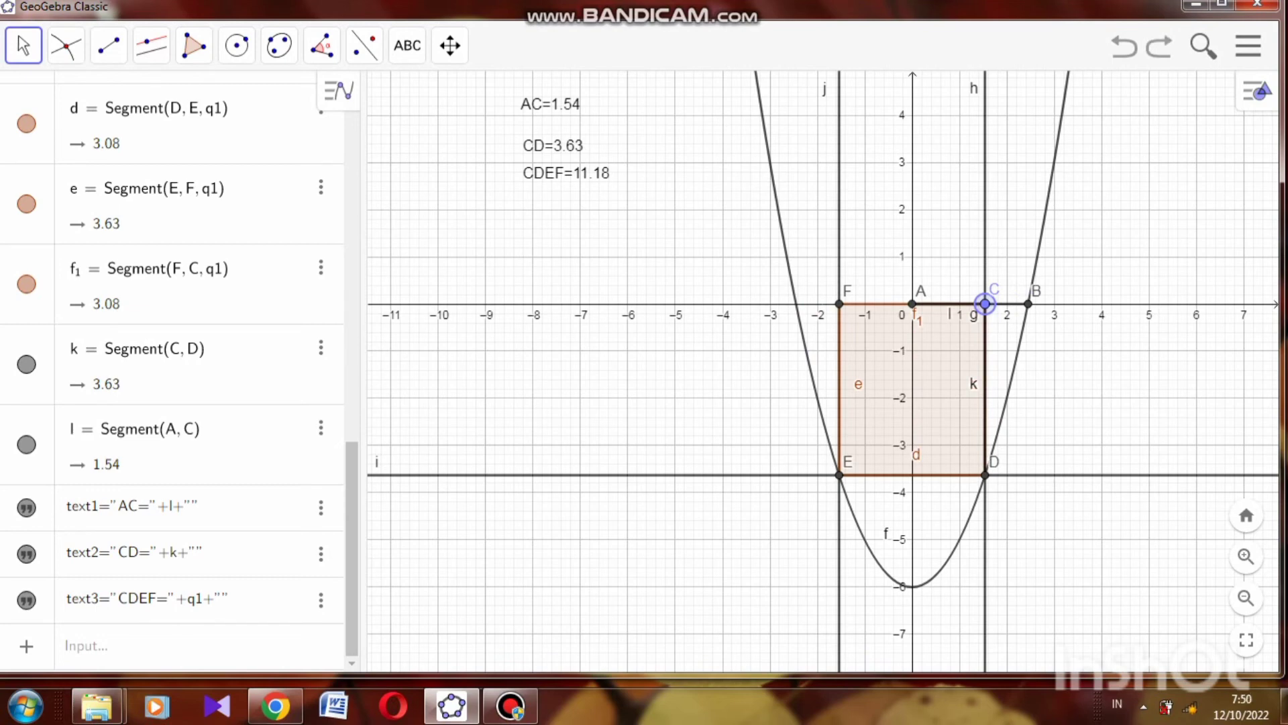
Define the point P = (x(c), q1) in the algebra input.
left_click(86, 645)
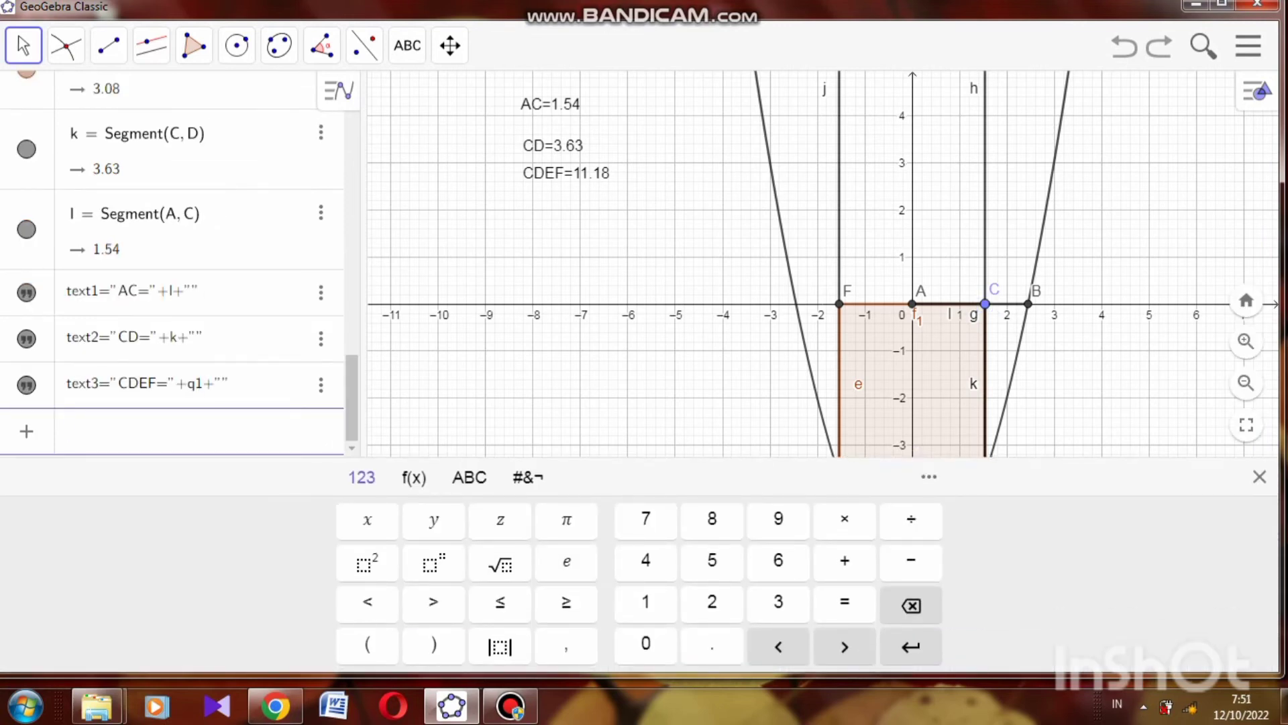
type("P = (x(c), q1")
left_click(910, 646)
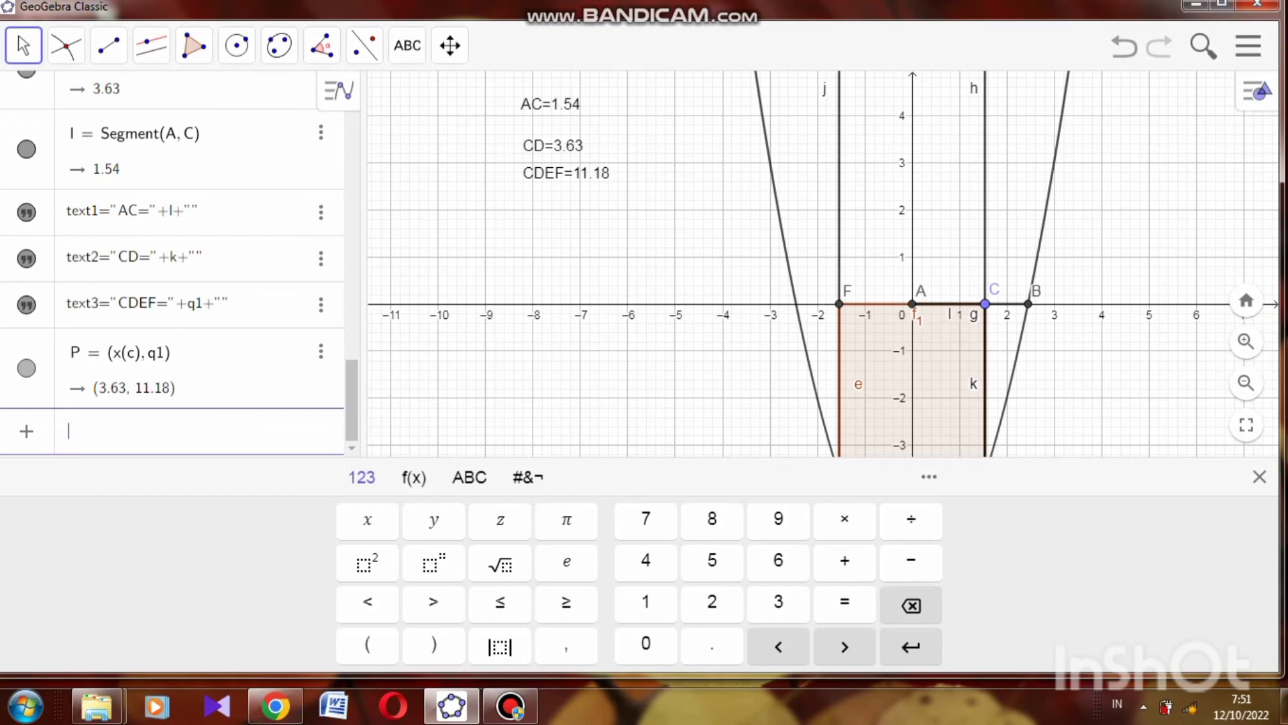
left_click(510, 376)
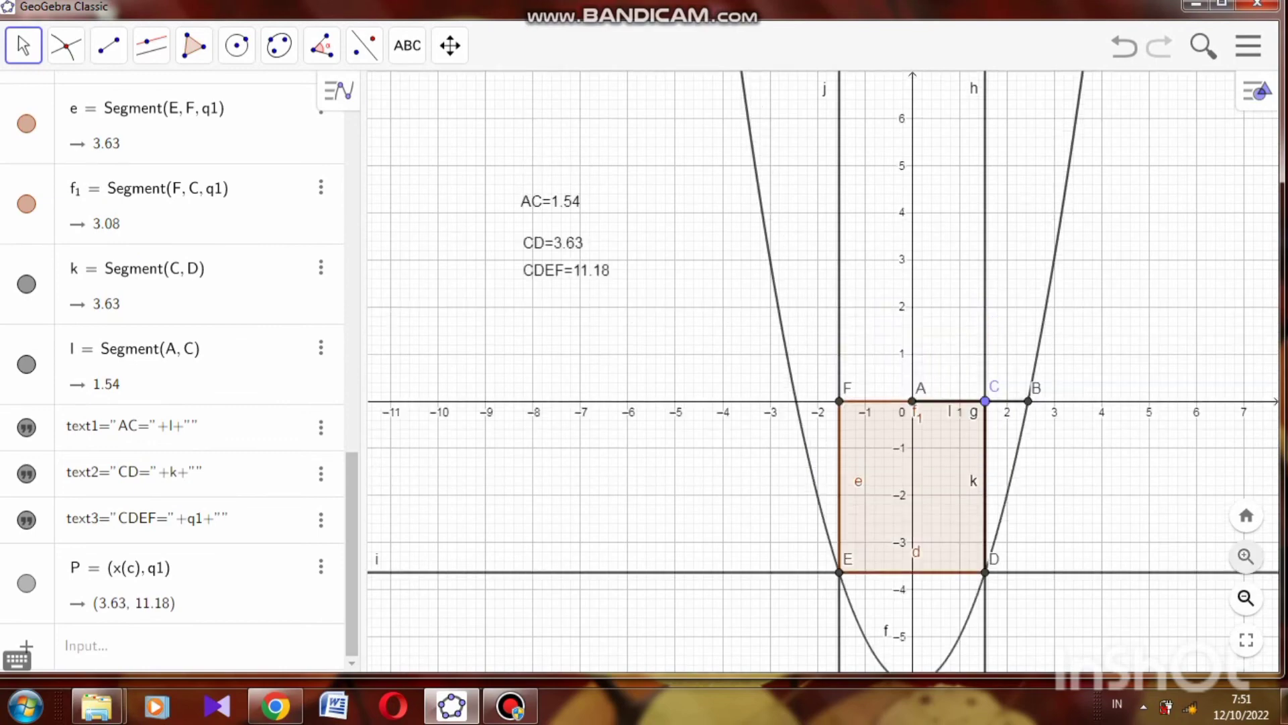
Turn on the trace of point P and move point C along segment AB, stopping at about x = 1.36, to plot the path.
left_click(1246, 597)
left_click(1246, 597)
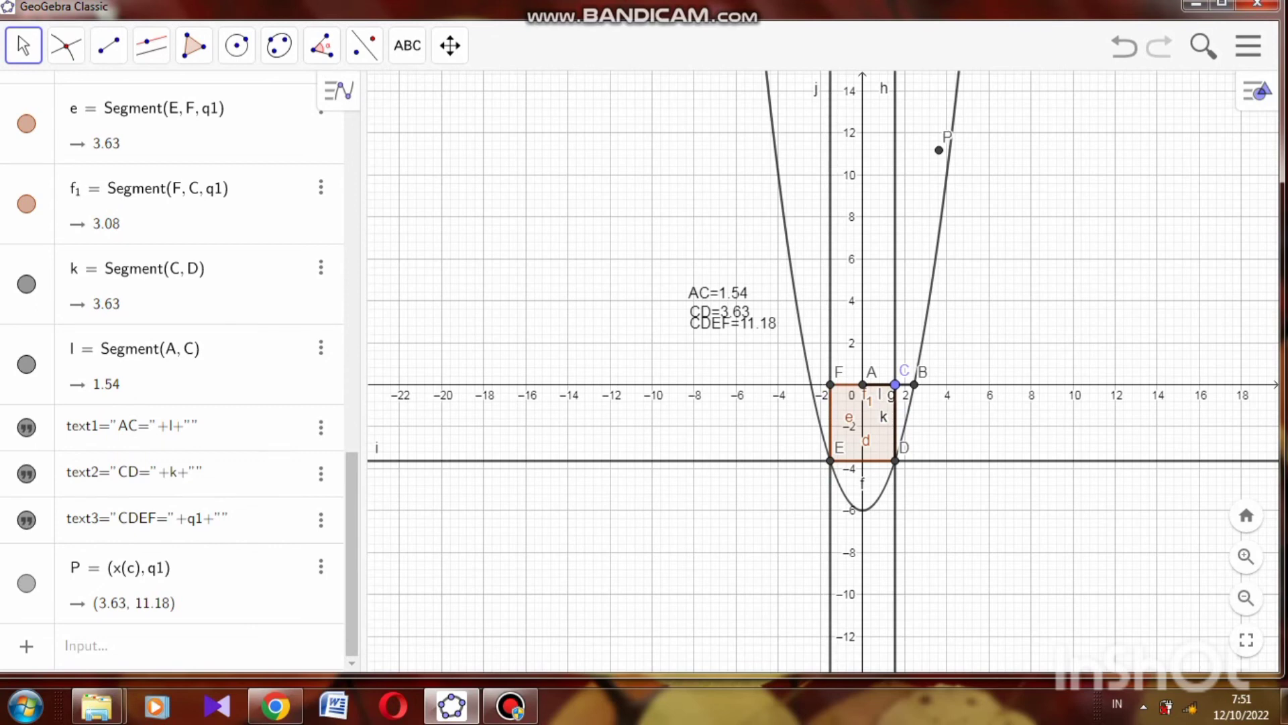
right_click(939, 151)
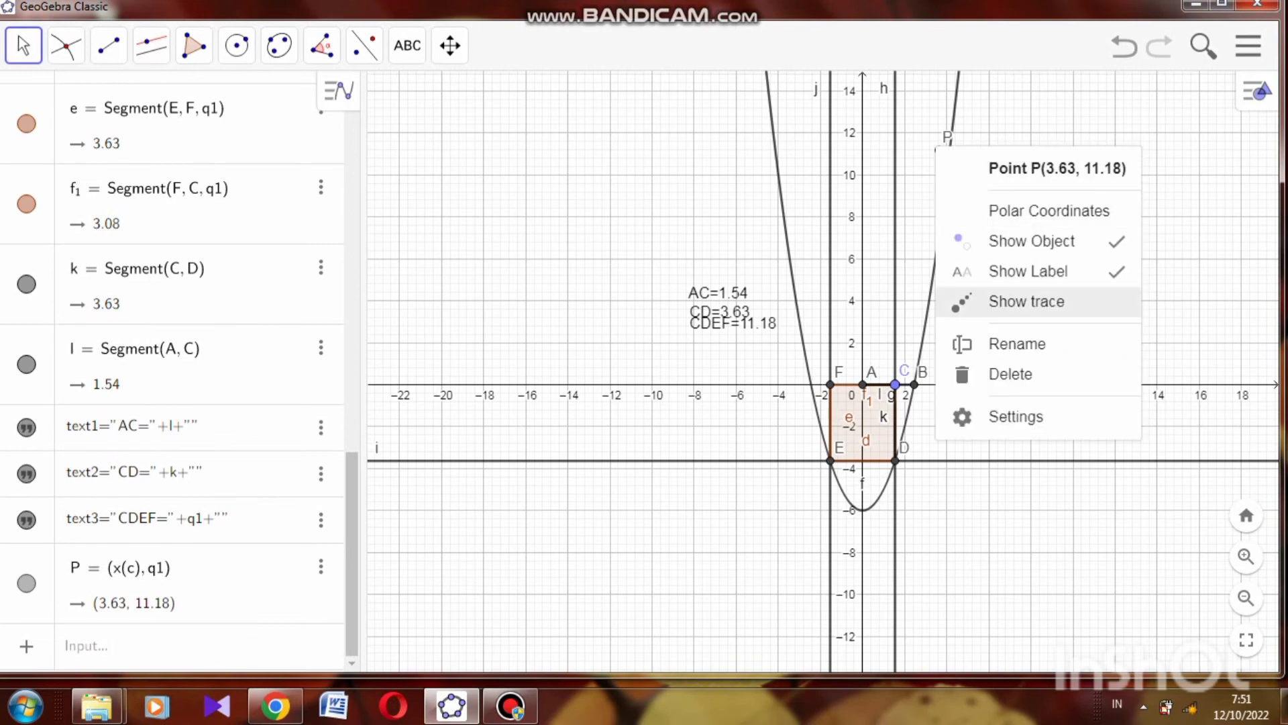
left_click(1027, 301)
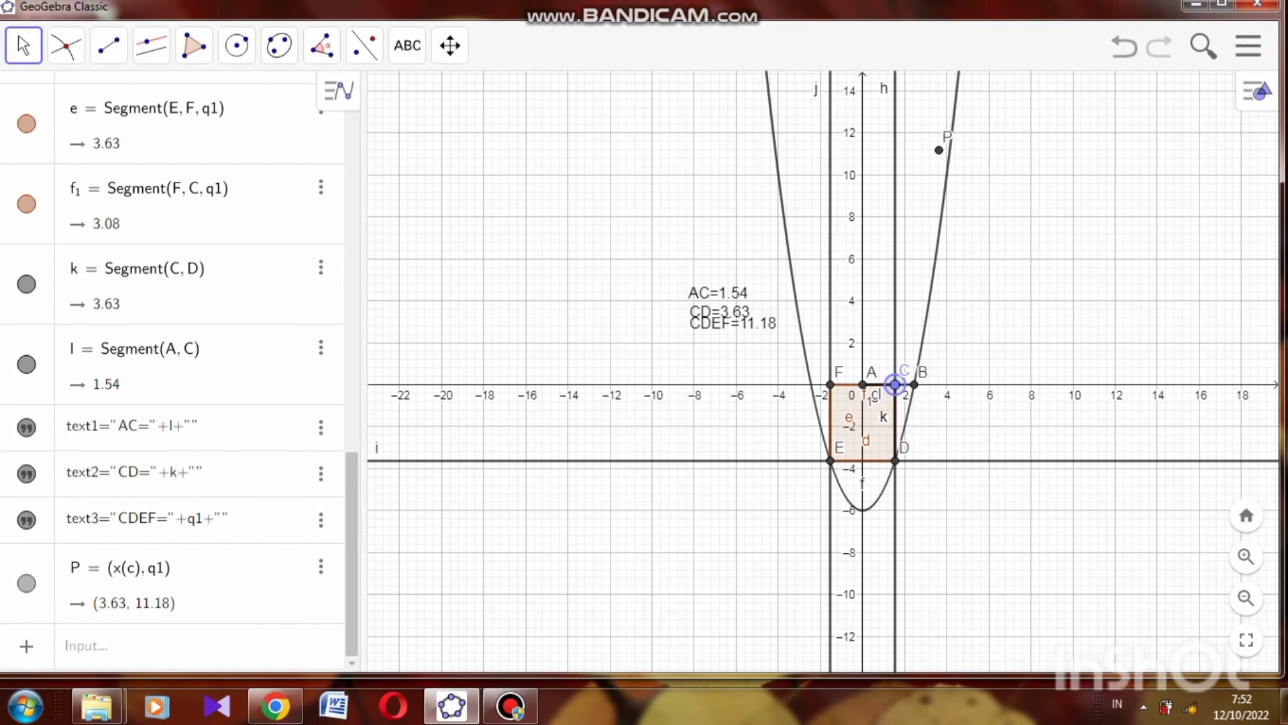
mouse_move(895, 385)
left_mouse_down()
mouse_move(878, 384)
mouse_move(914, 385)
mouse_move(878, 384)
mouse_move(913, 384)
mouse_move(880, 384)
mouse_move(909, 384)
mouse_move(892, 385)
left_mouse_up()
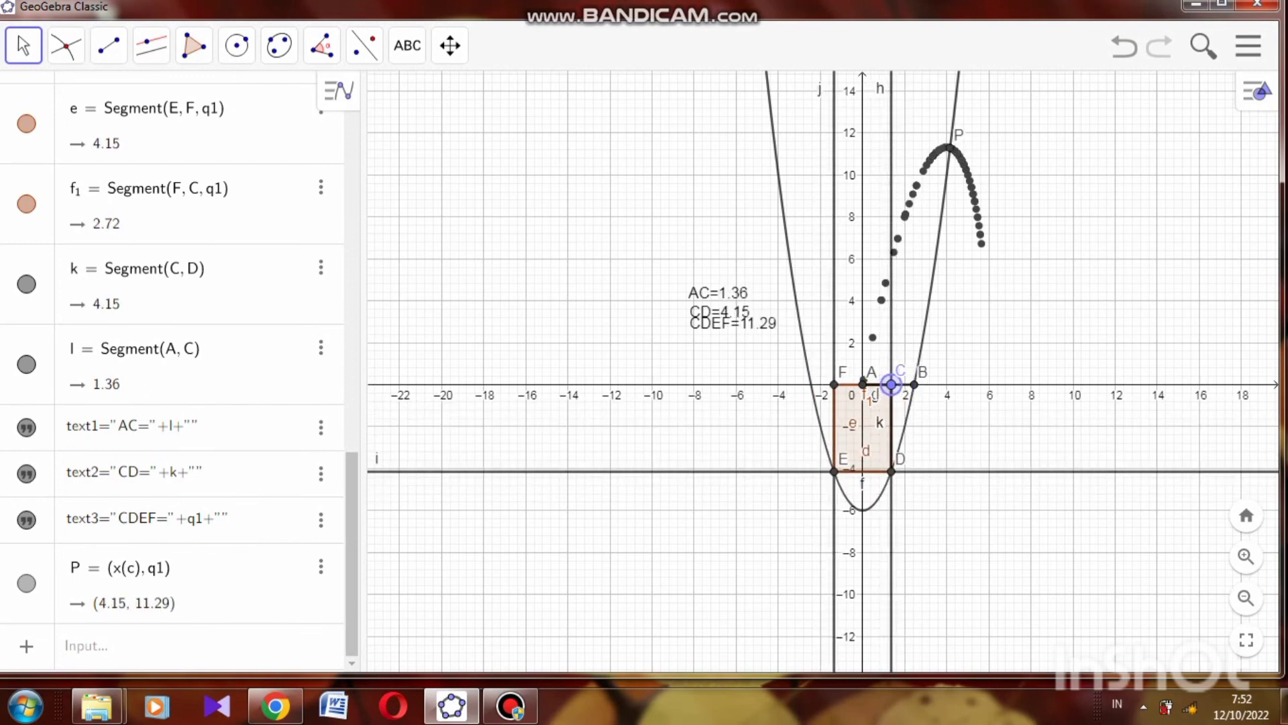